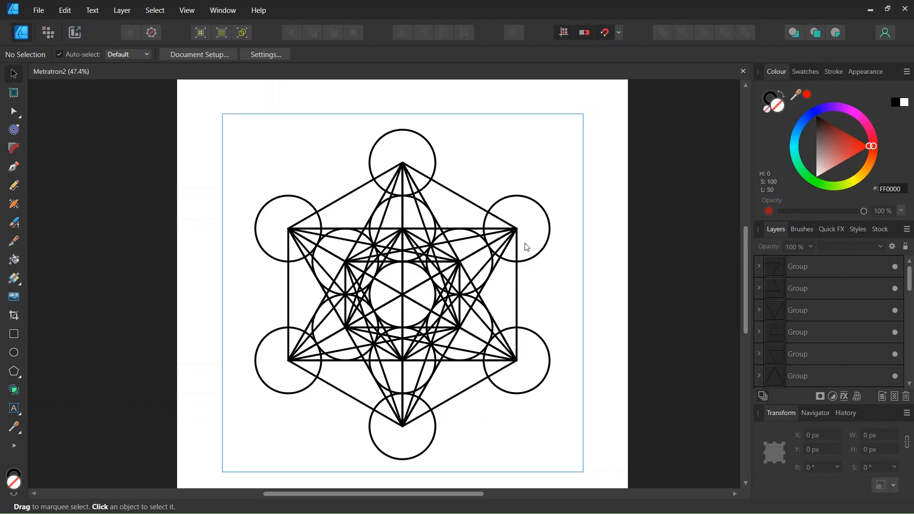
Step: Create a new document measured in pixels, with a page width and height of 2000 px
left_click(39, 13)
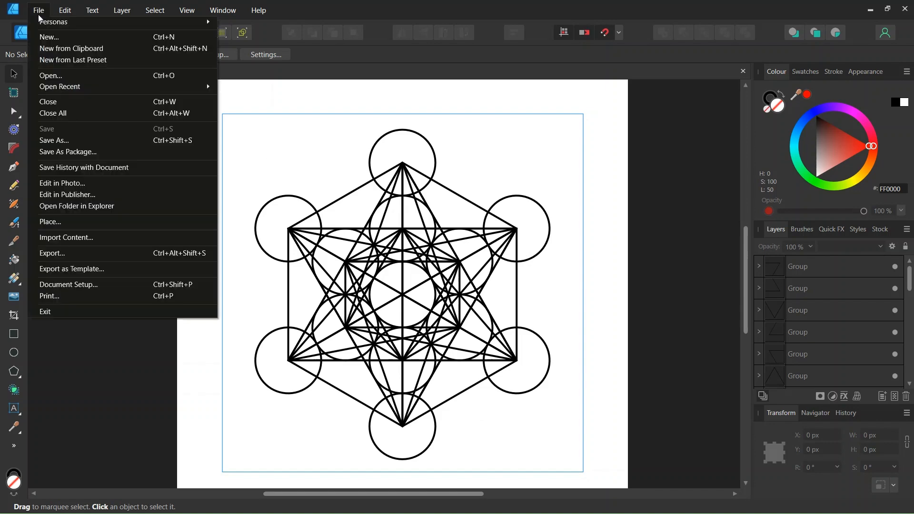
left_click(44, 36)
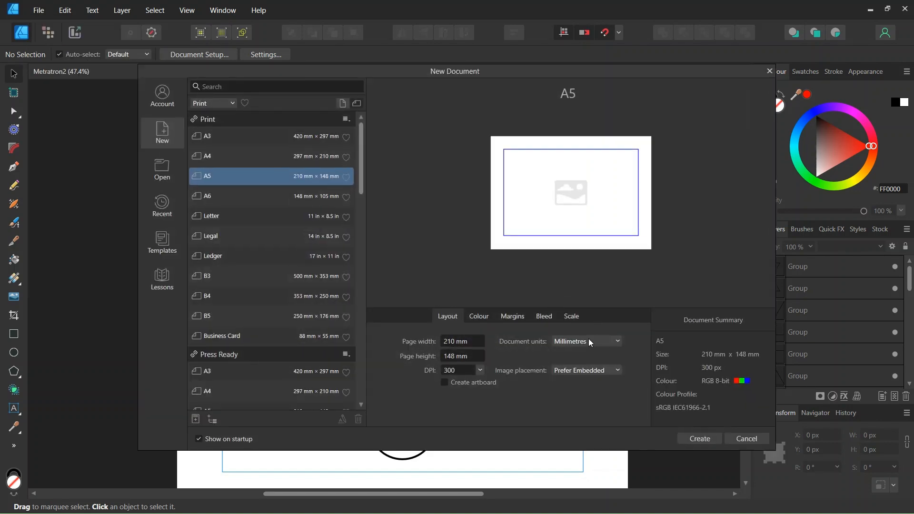
left_click(587, 341)
left_click(579, 355)
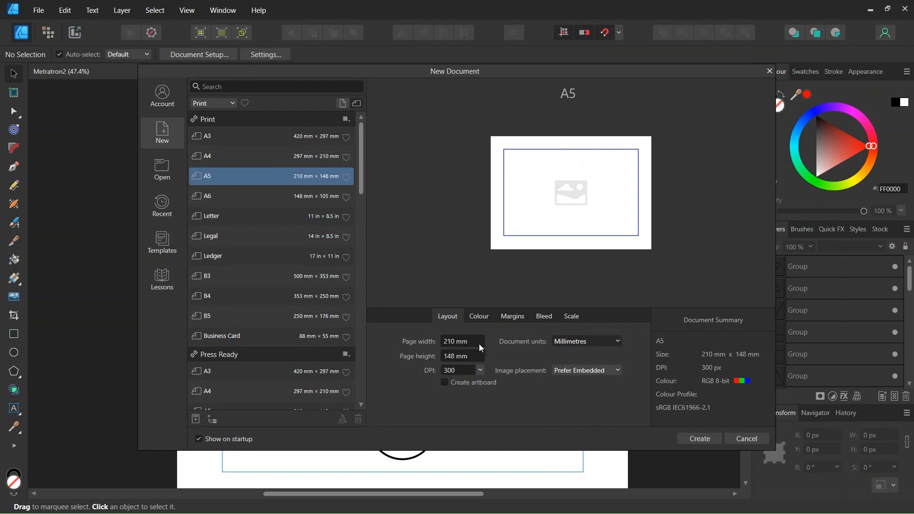
type("200")
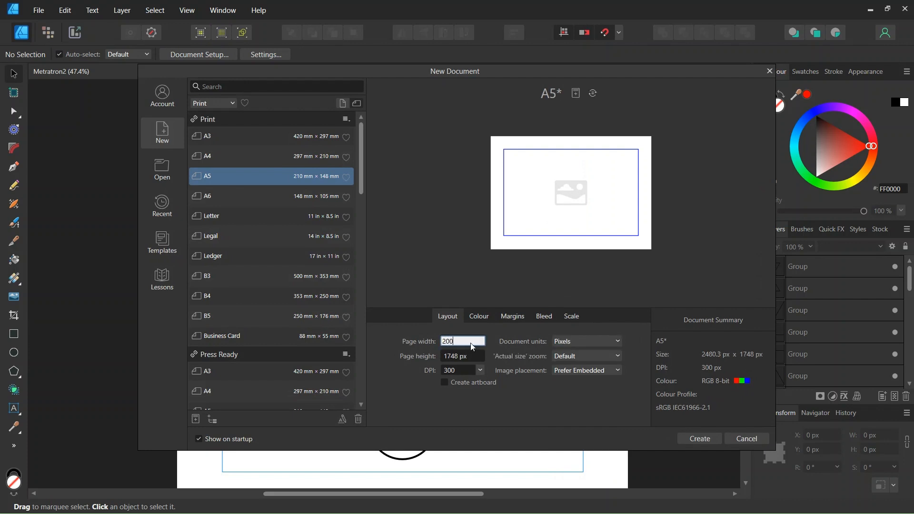
type("0")
left_click(467, 356)
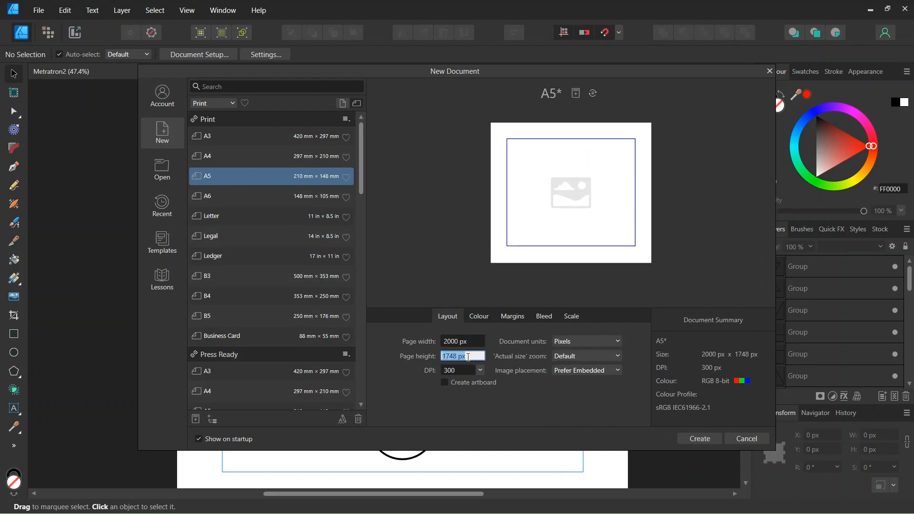
type("2000")
left_click(685, 436)
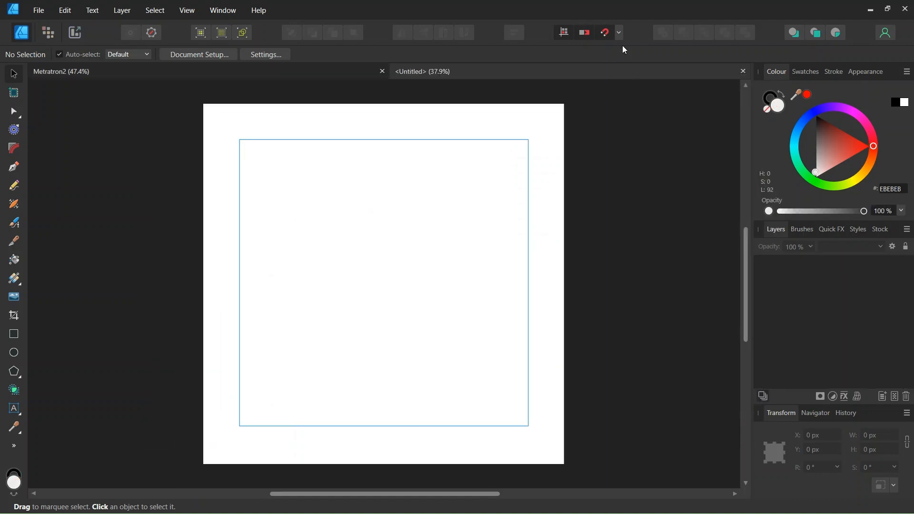
Step: Check the snapping options and draw an unfilled circle about 310 px wide with a 2 pt black stroke at the page centre
left_click(621, 33)
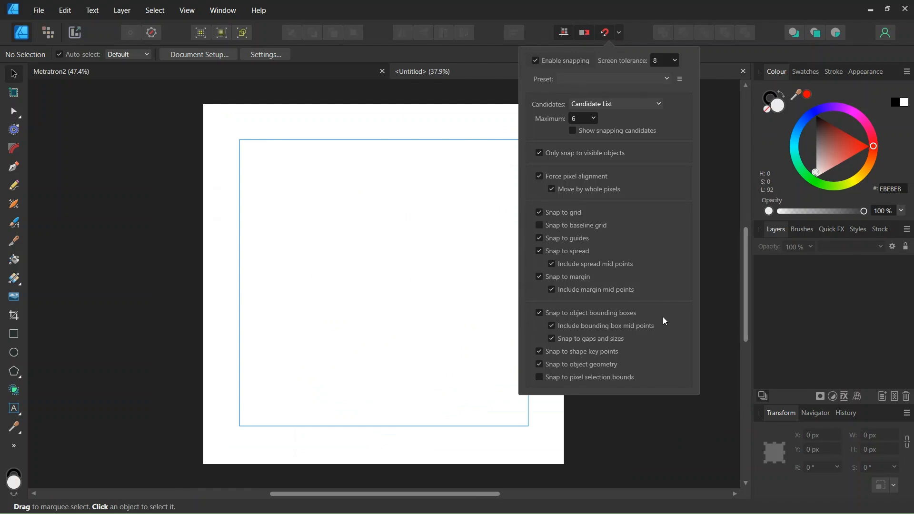
left_click(402, 292)
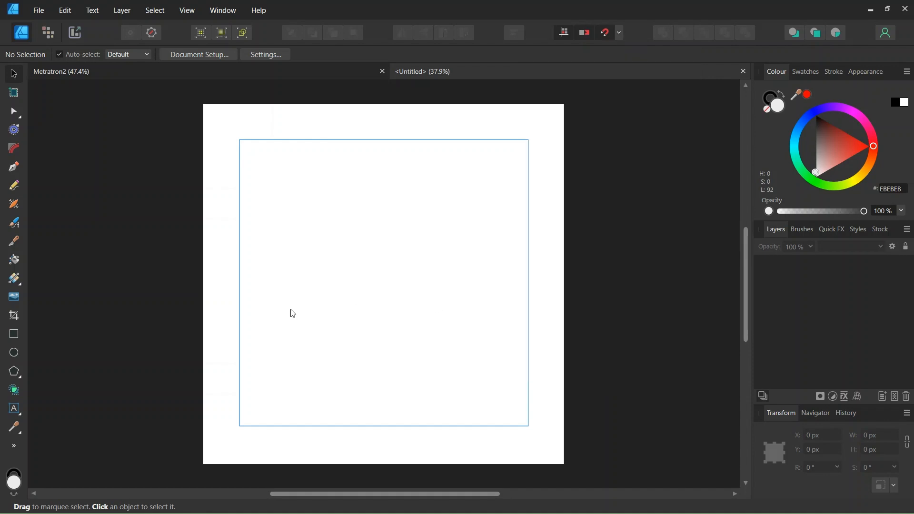
left_click(15, 353)
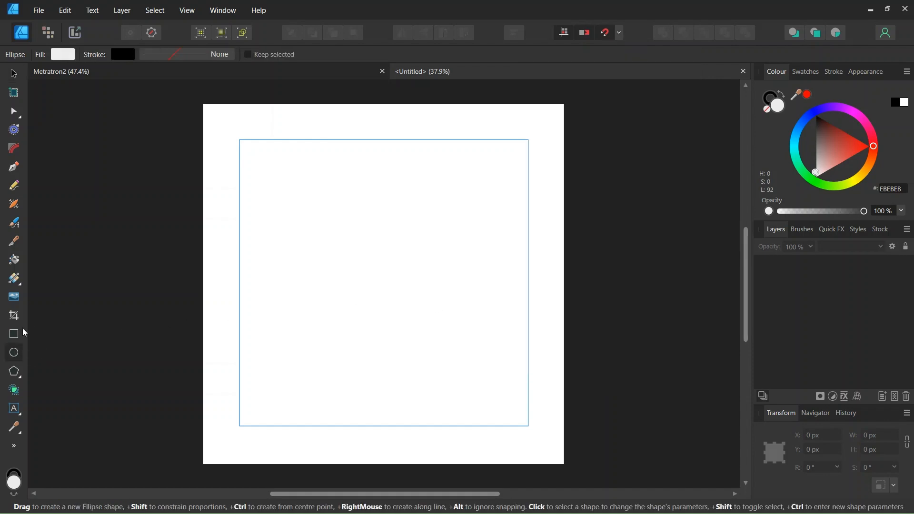
left_click(64, 55)
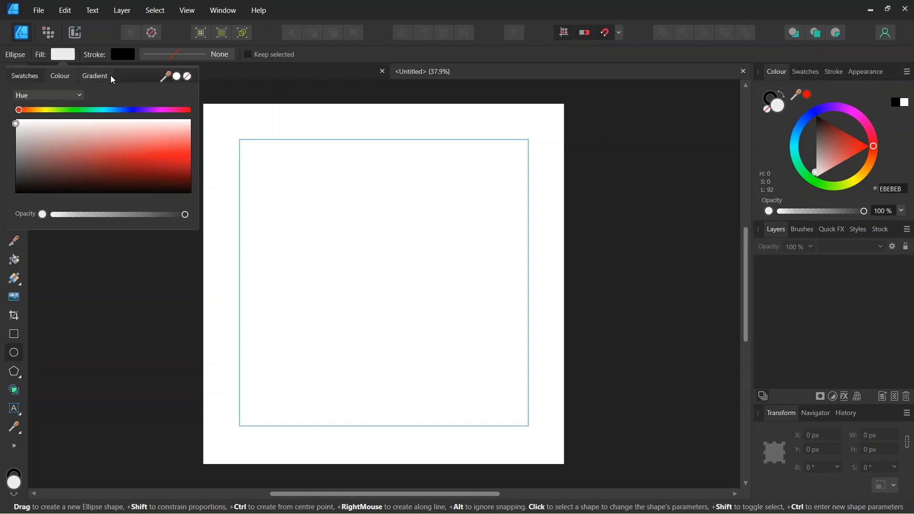
left_click(188, 77)
left_click(184, 53)
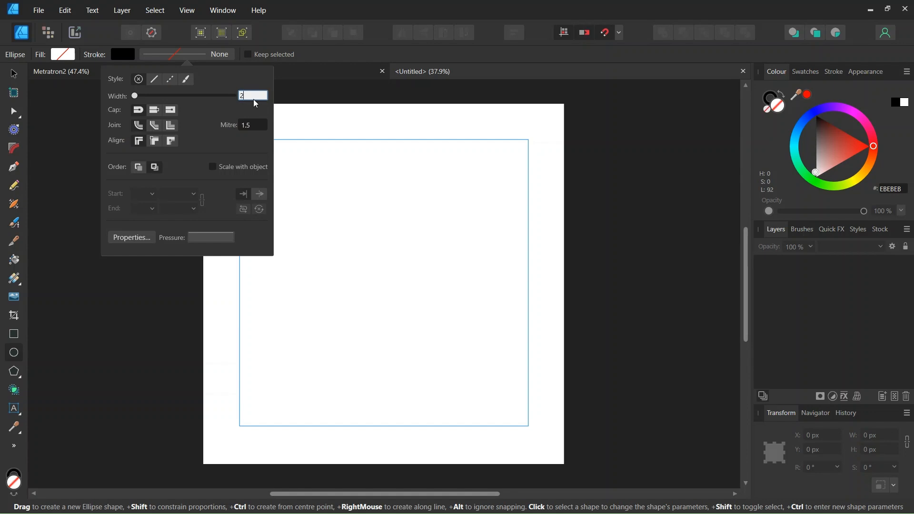
type("2")
key("Return")
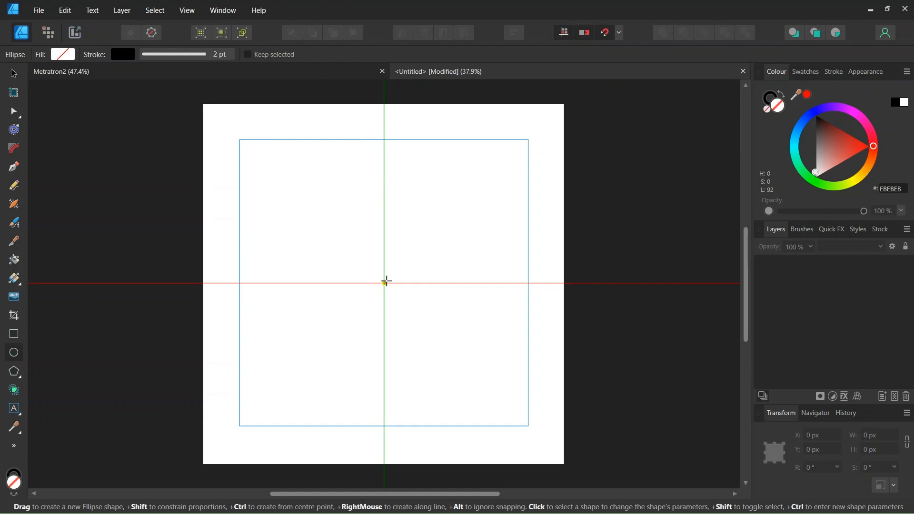
left_click_drag(385, 282, 414, 310)
left_click(13, 74)
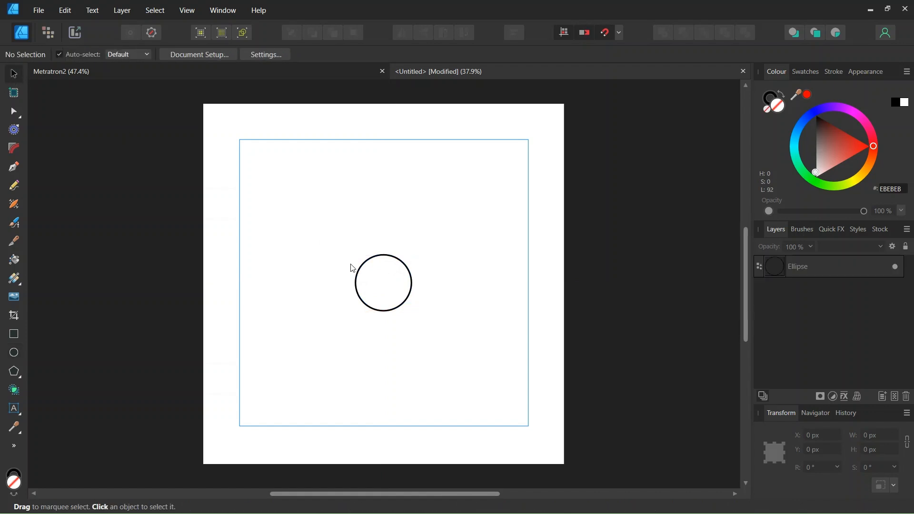
Step: Duplicate the circle twice and stack the copies vertically above it so that neighbouring circles touch
left_click(382, 258)
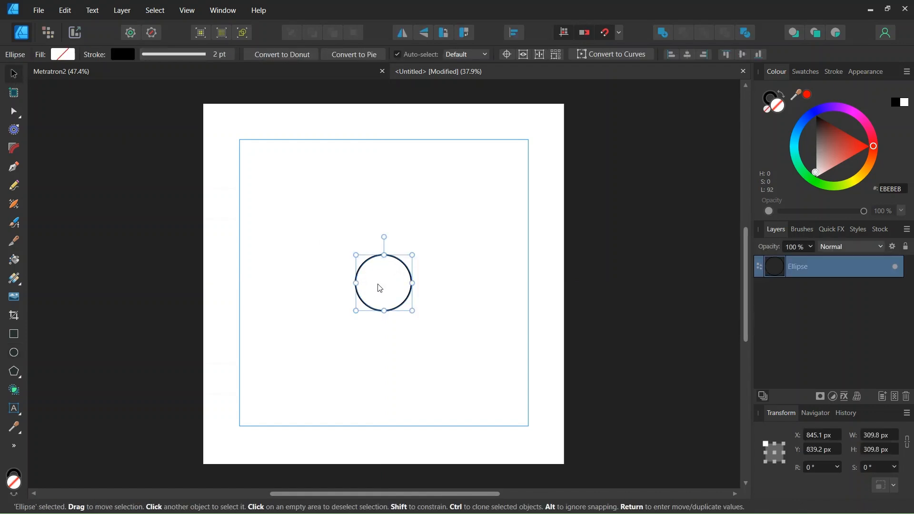
key("ctrl+j")
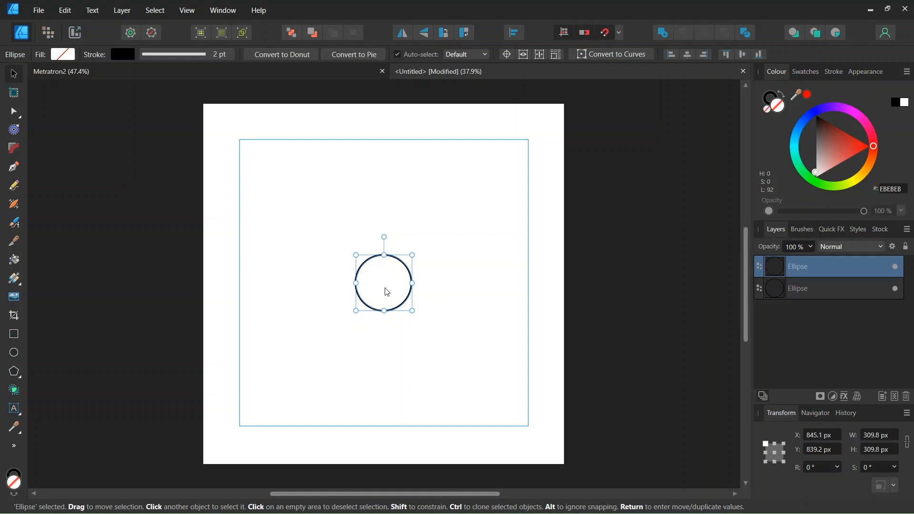
left_click_drag(389, 290, 400, 240)
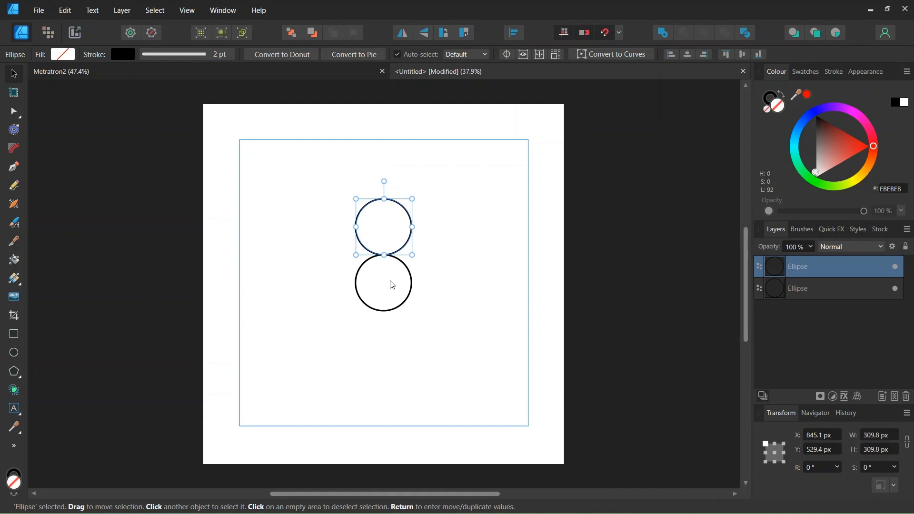
left_click_drag(392, 284, 379, 171)
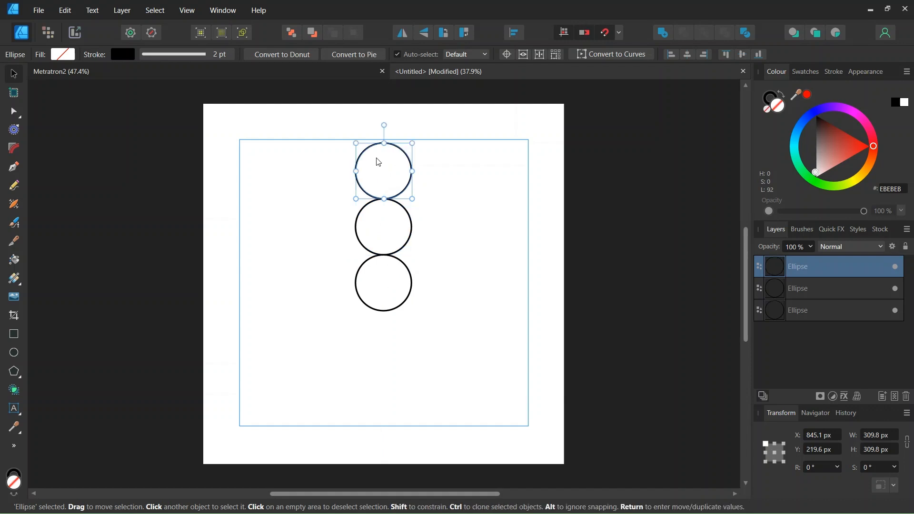
Step: Group the upper two circles and move the group's transform origin to the centre of the lowest circle
scroll(380, 165, "up", 1)
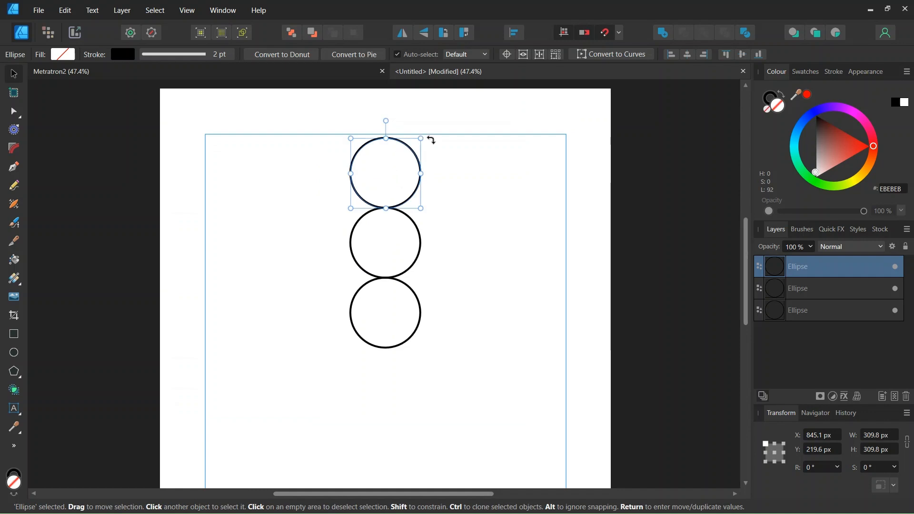
left_click_drag(465, 109, 295, 313)
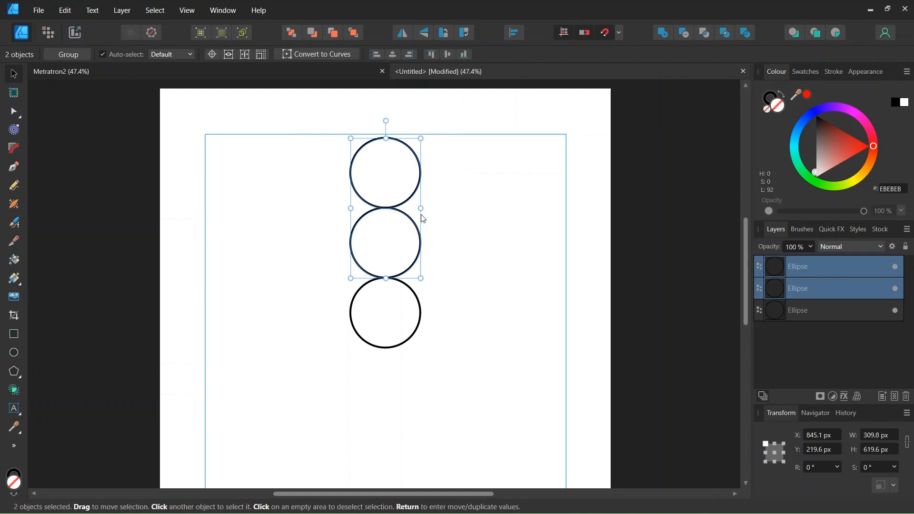
key("ctrl+g")
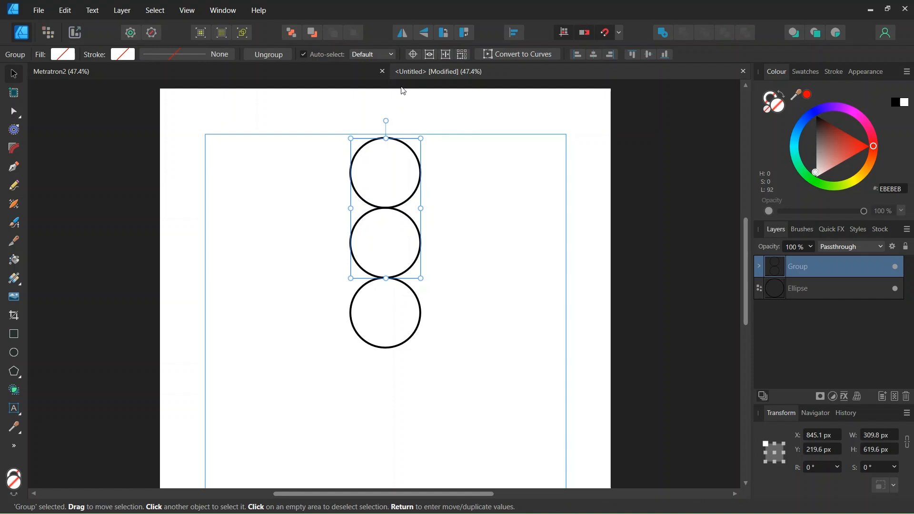
left_click(413, 54)
left_click_drag(388, 208, 387, 313)
Step: Duplicate the two-circle group around its transform origin with 5 copies at a rotation of 60°
key("Return")
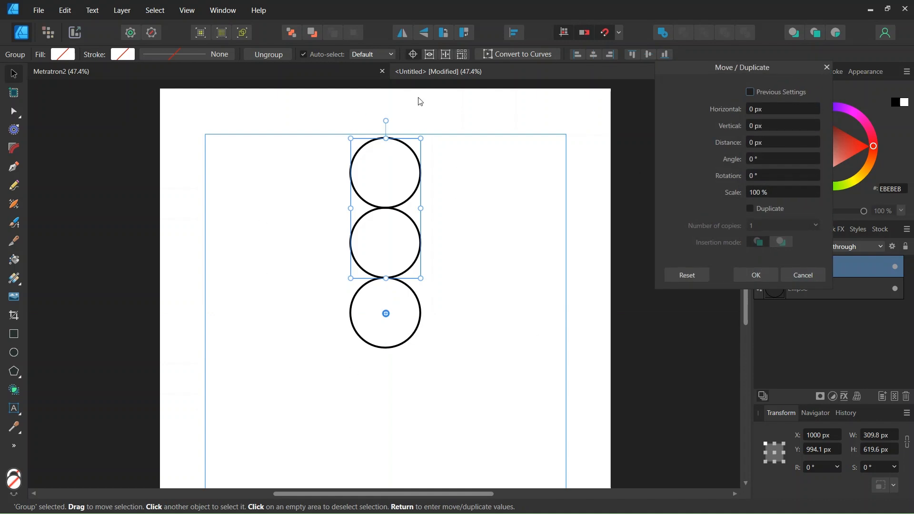
left_click(751, 209)
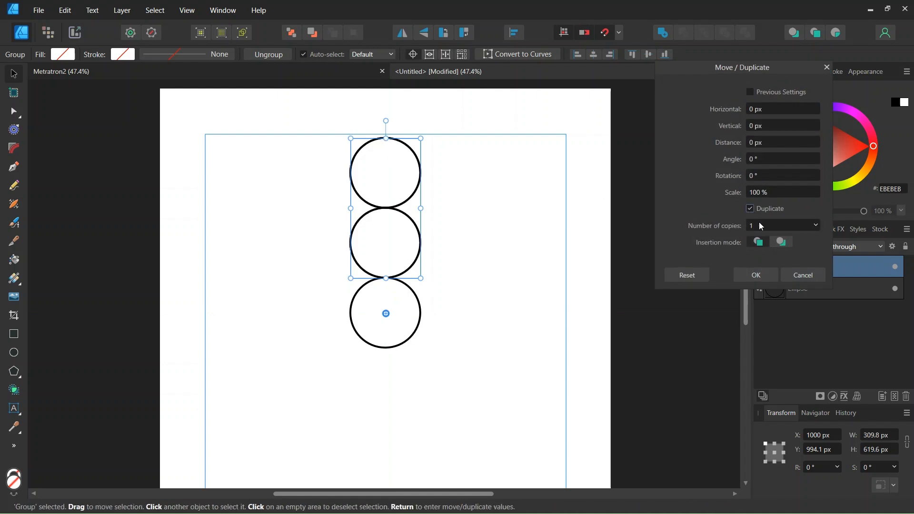
double_click(761, 224)
type("5")
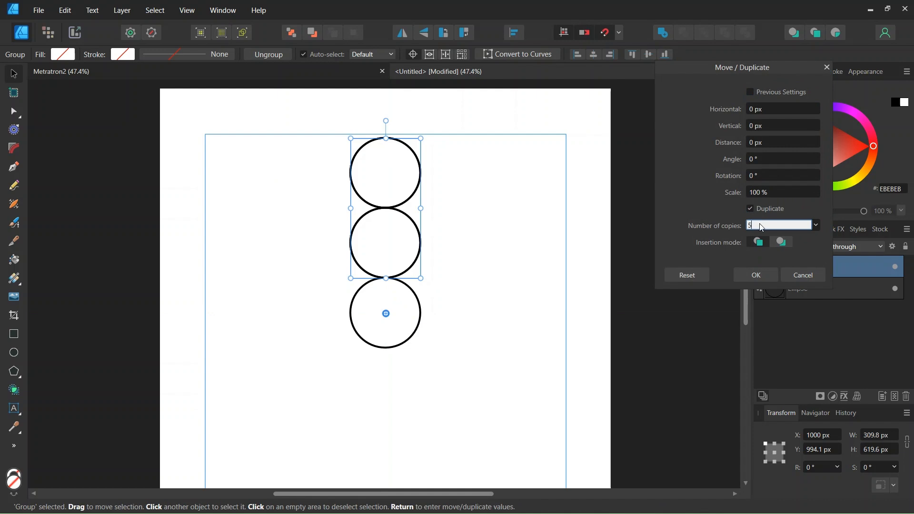
left_click(768, 176)
type("60")
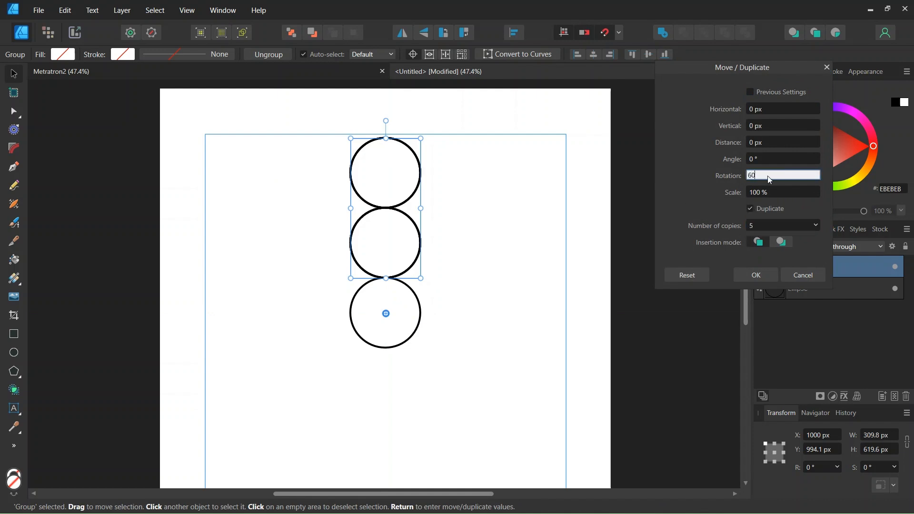
key("Return")
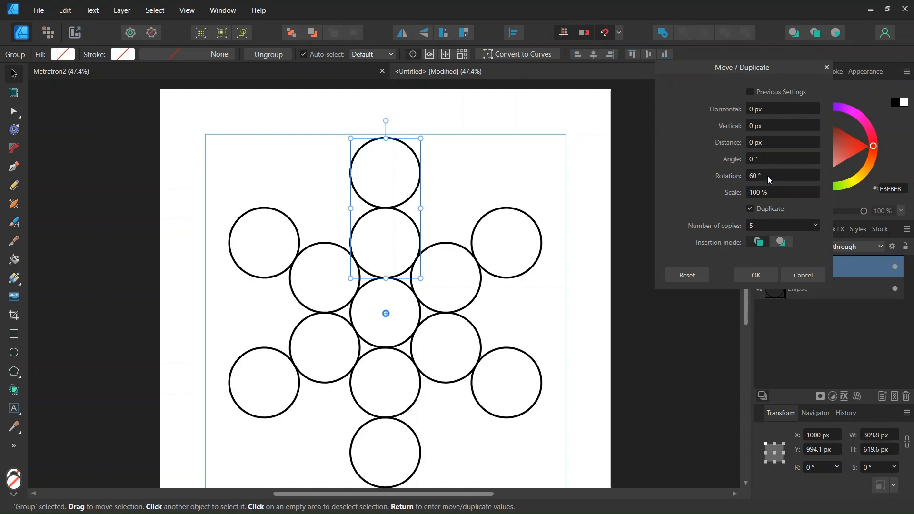
left_click(755, 275)
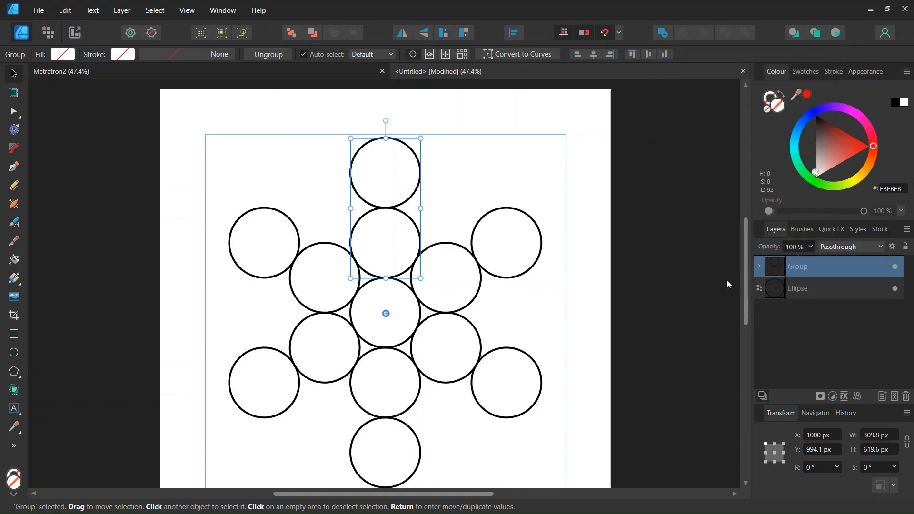
left_click(592, 296)
scroll(381, 373, "down", 1)
scroll(388, 248, "down", 2)
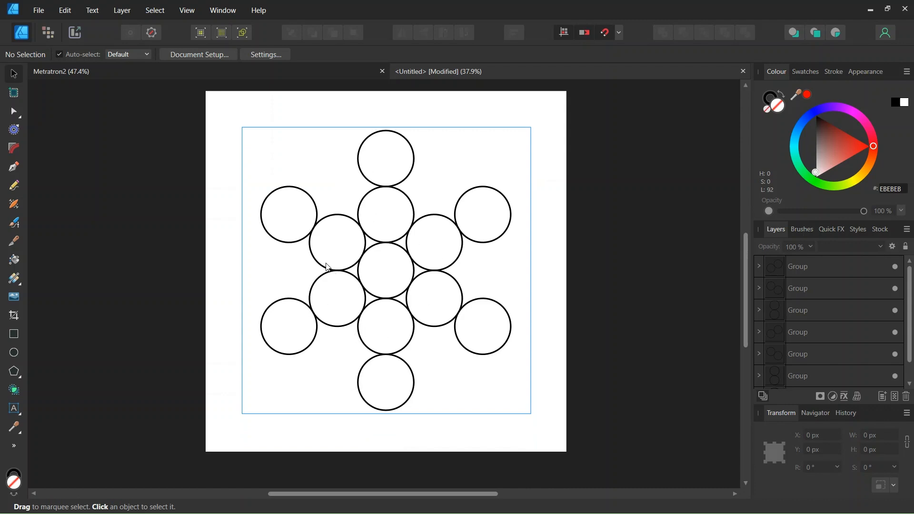
Step: Show the rulers and place a horizontal guide through the centre of the circle directly above the middle one
key("ctrl+r")
scroll(366, 212, "up", 1)
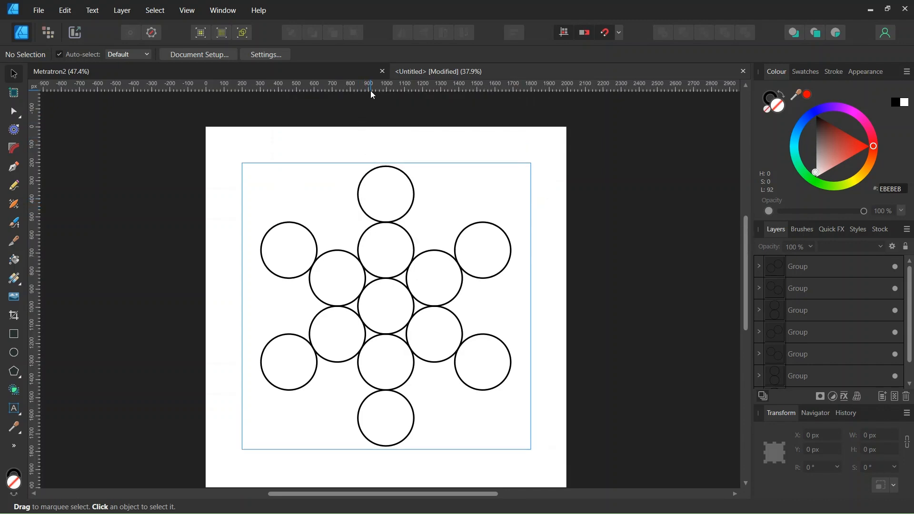
left_click_drag(373, 94, 385, 248)
scroll(385, 248, "up", 3)
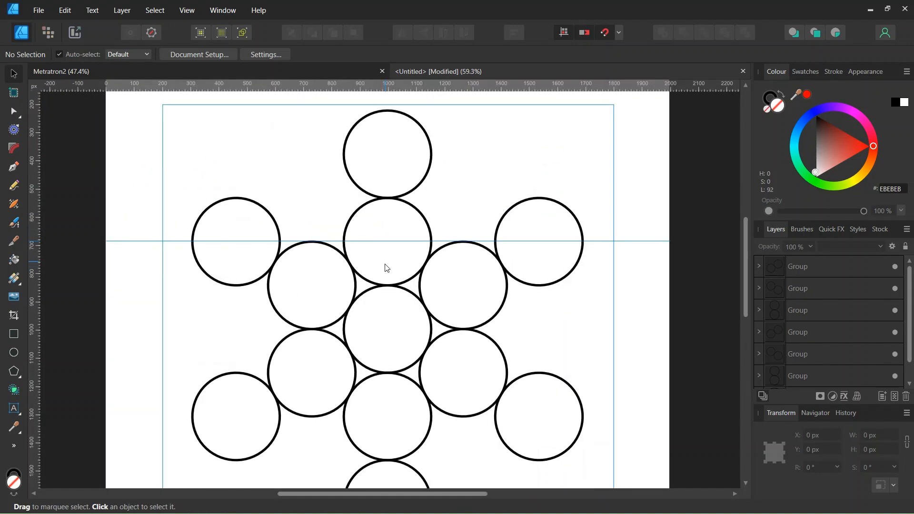
scroll(387, 268, "up", 2)
left_click(447, 211)
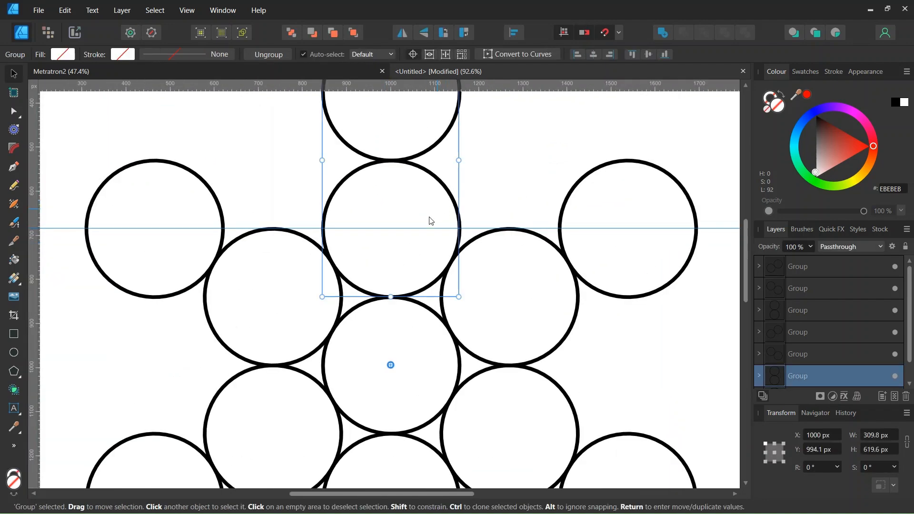
double_click(344, 192)
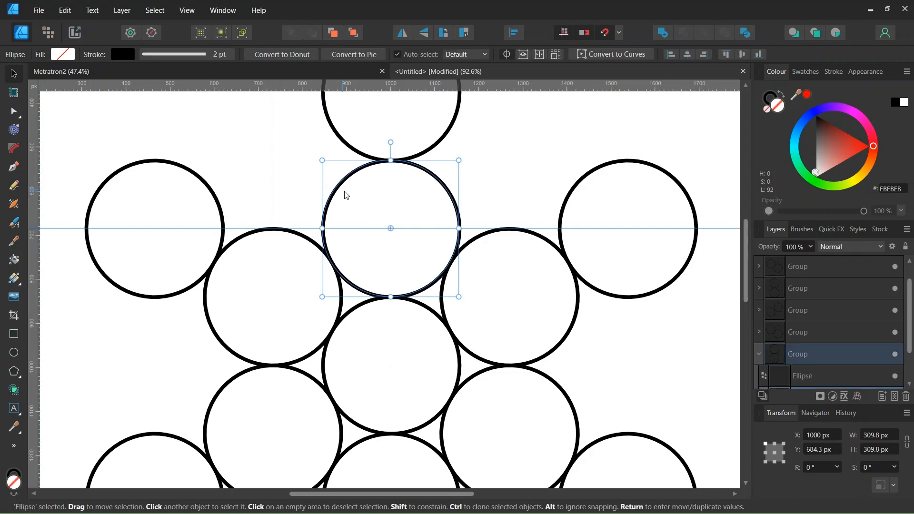
Step: Place a second horizontal guide through the centre of the topmost circle
scroll(351, 195, "down", 2)
scroll(350, 195, "up", 2)
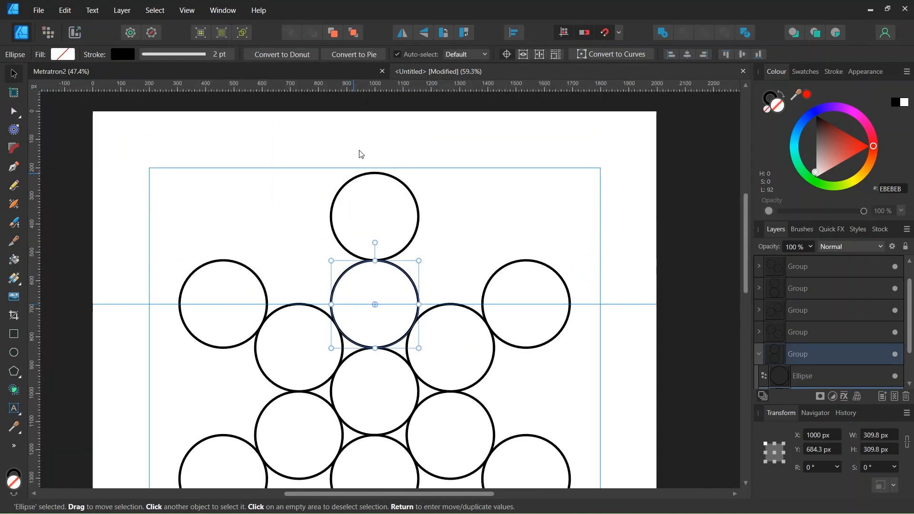
left_click_drag(373, 90, 383, 208)
left_click(390, 200)
scroll(391, 200, "up", 1)
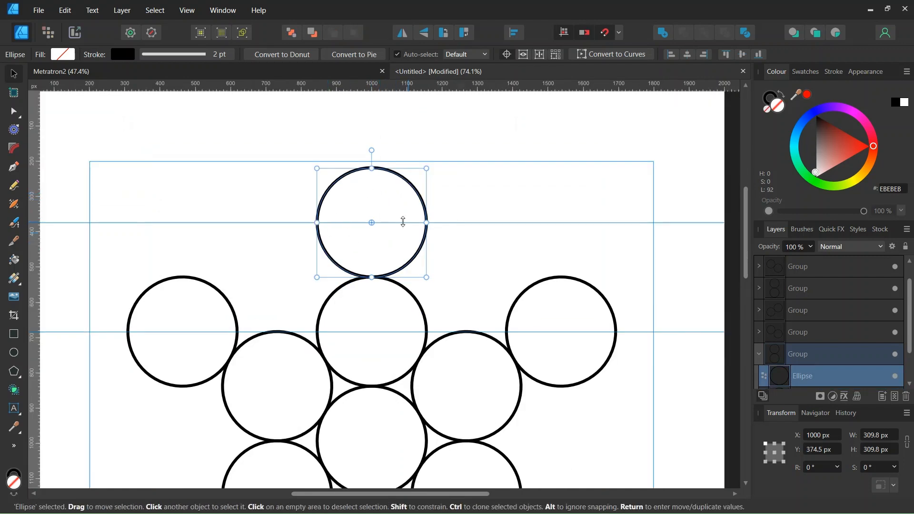
left_click(453, 200)
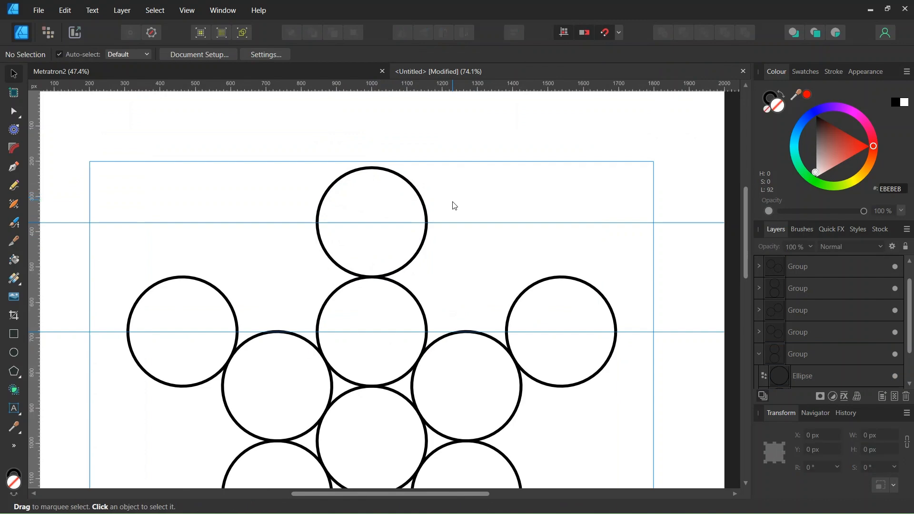
scroll(452, 205, "down", 2)
scroll(459, 223, "down", 2)
scroll(463, 242, "down", 1)
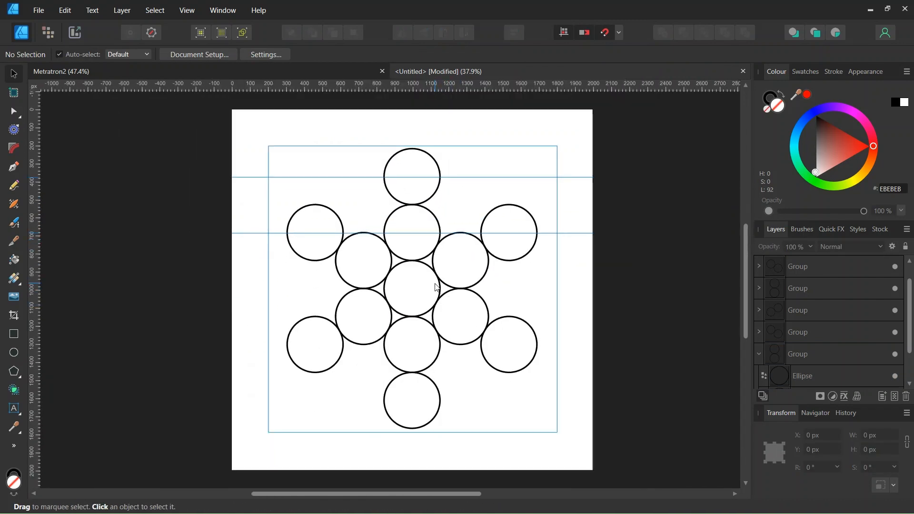
Step: Hide the rulers and draw a six-sided polygon about 610 px wide outward from the centre of the middle circle
key("ctrl+r")
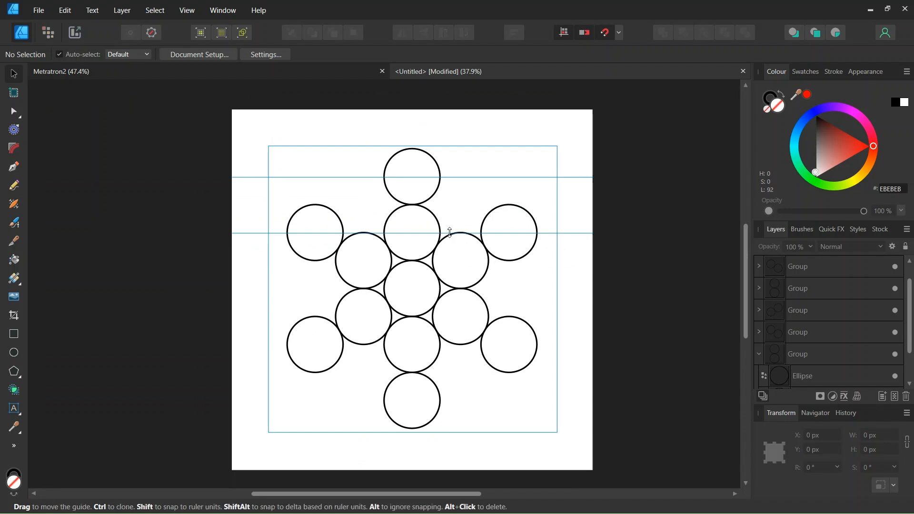
left_click(15, 371)
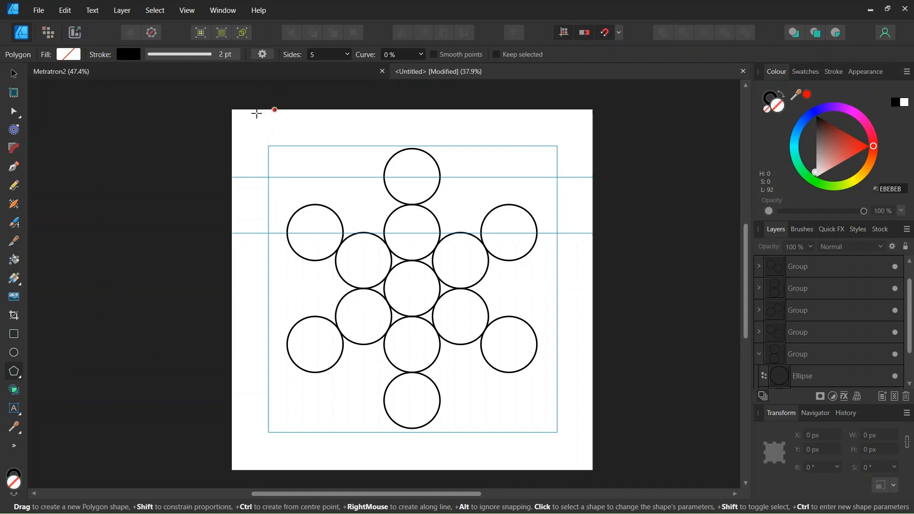
type("6")
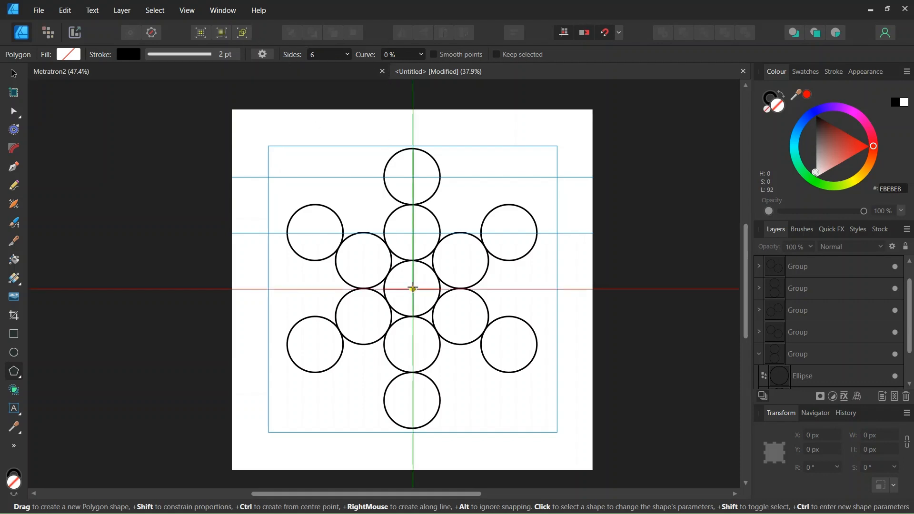
left_click_drag(413, 288, 472, 341)
Step: Enlarge the hexagon about its centre to 619.6 px so its top vertex meets the lower guide
left_click(14, 73)
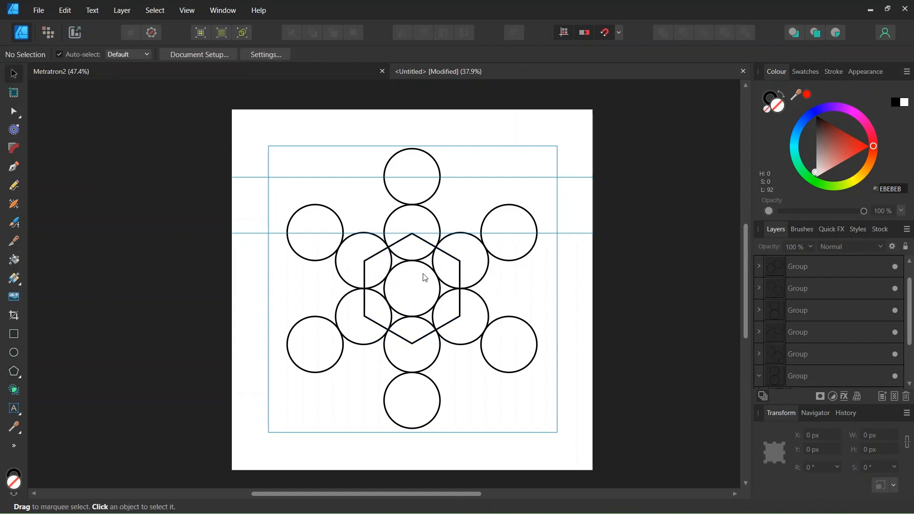
scroll(425, 276, "up", 3)
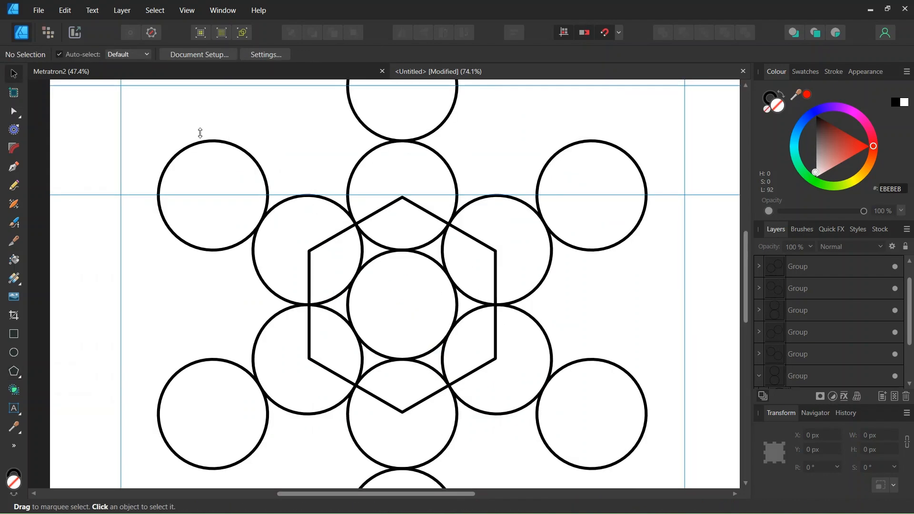
left_click(429, 213)
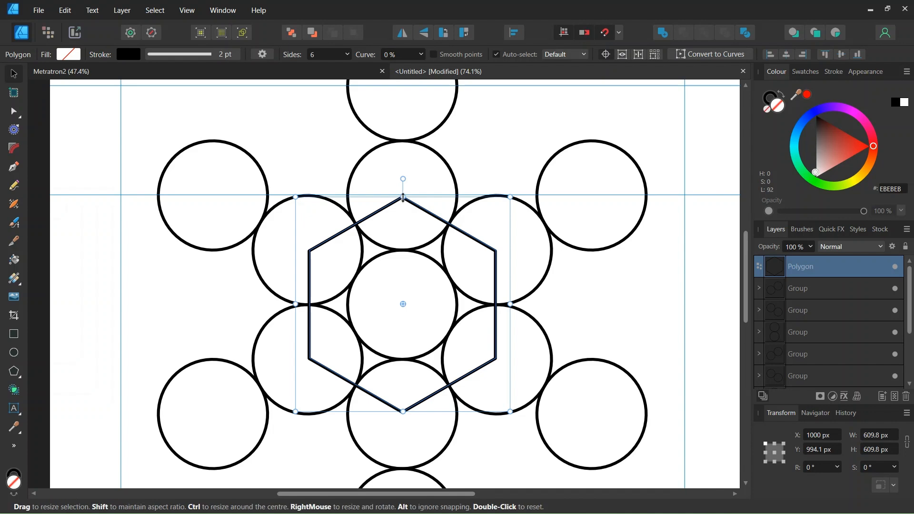
left_click_drag(403, 197, 403, 196)
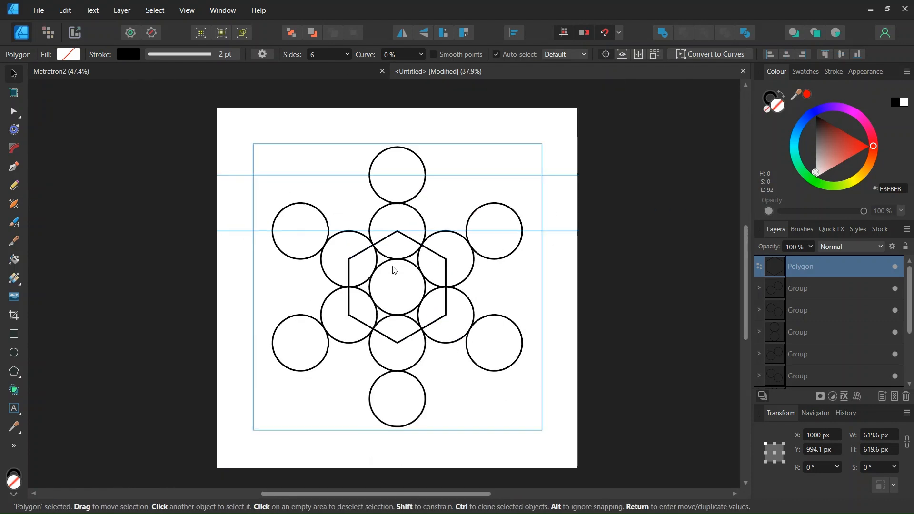
Step: Duplicate the hexagon and scale the copy about its centre to 1239.2 px, with its top vertex on the upper guide
scroll(394, 269, "down", 3)
key("ctrl+j")
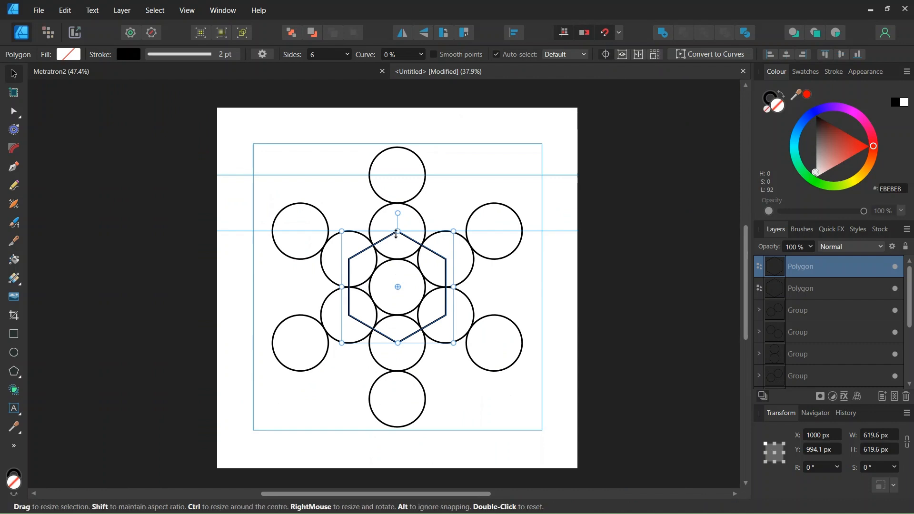
left_click_drag(398, 231, 398, 175)
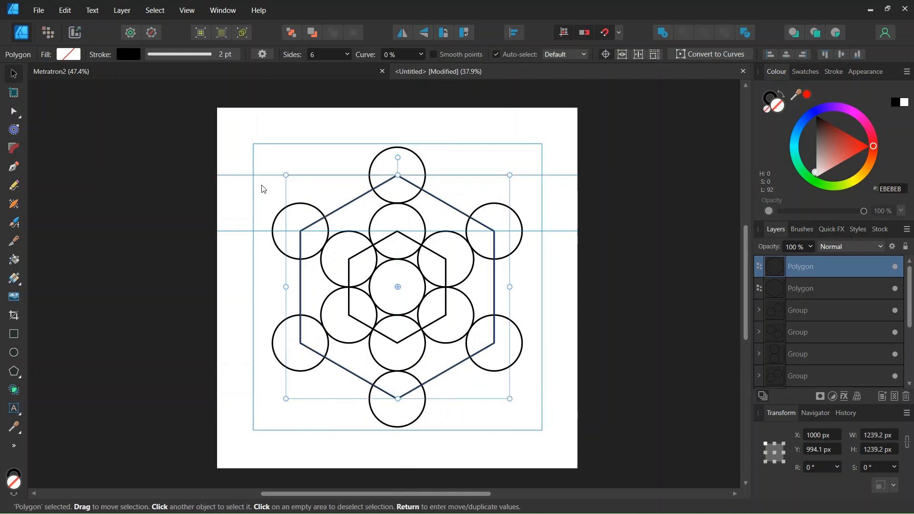
Step: Remove the two horizontal guides from the page
scroll(253, 182, "up", 2)
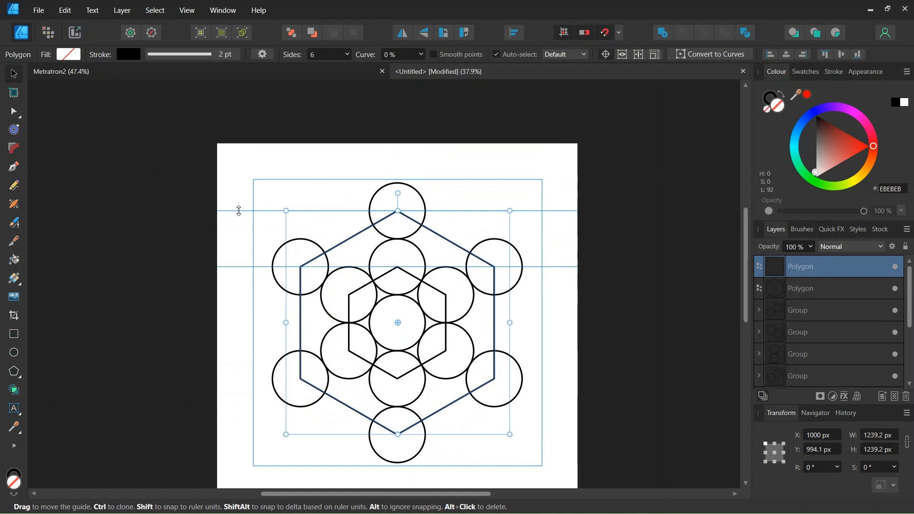
left_click_drag(239, 209, 254, 137)
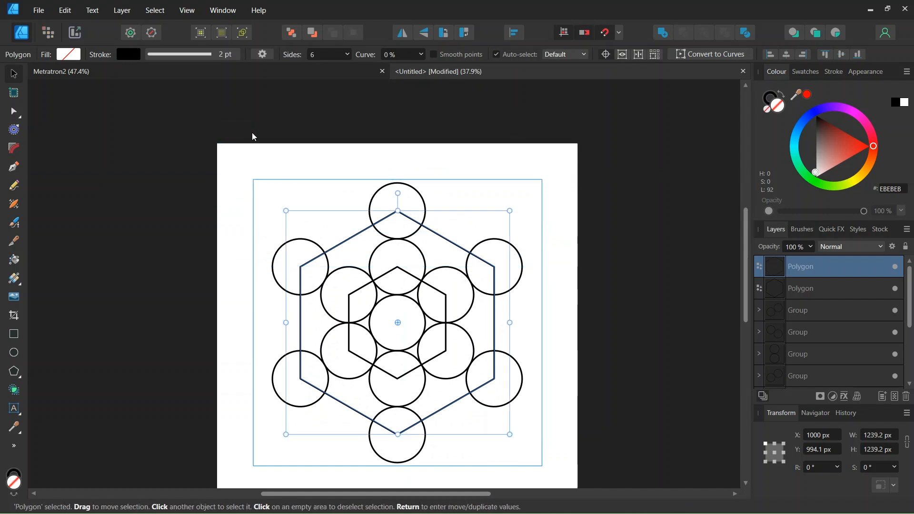
Step: With the Pen tool, draw two separate lines from the topmost circle's centre to the centres of the lower-left outer and lower-left inner circles
left_click(15, 168)
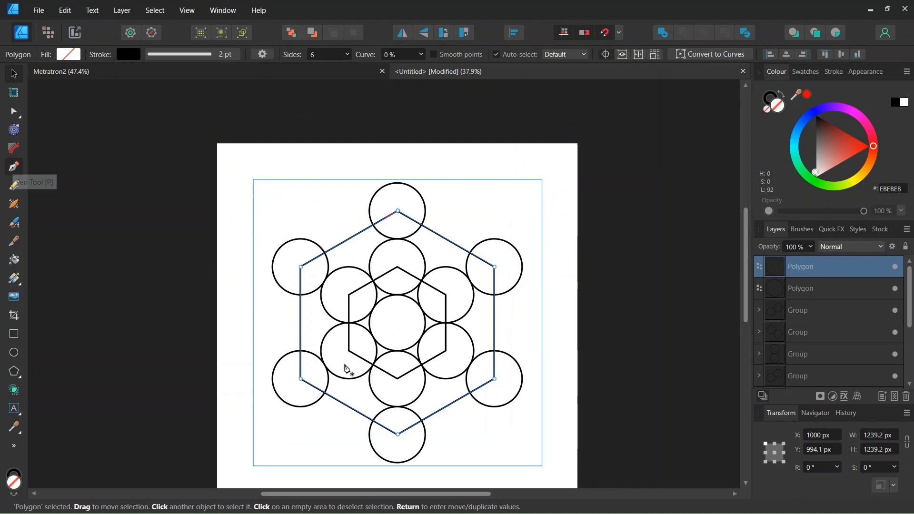
scroll(379, 350, "down", 1)
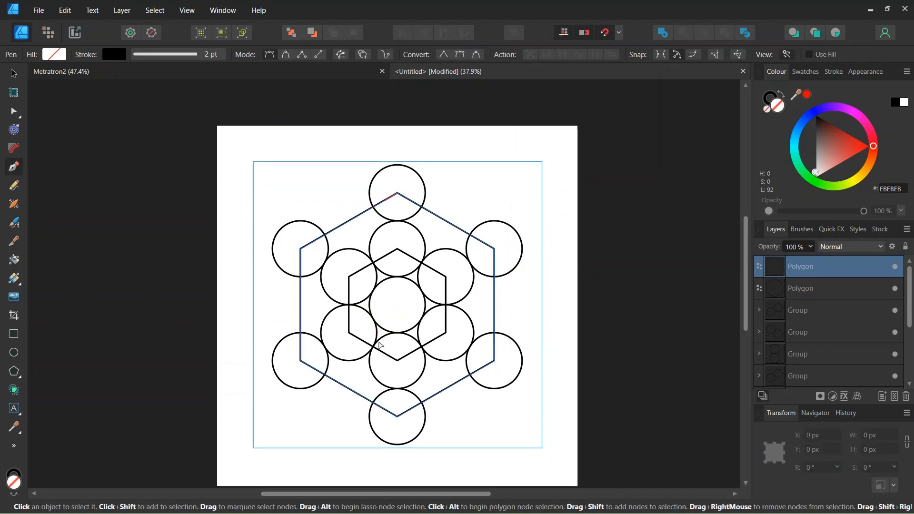
scroll(381, 347, "up", 1)
scroll(413, 188, "up", 2)
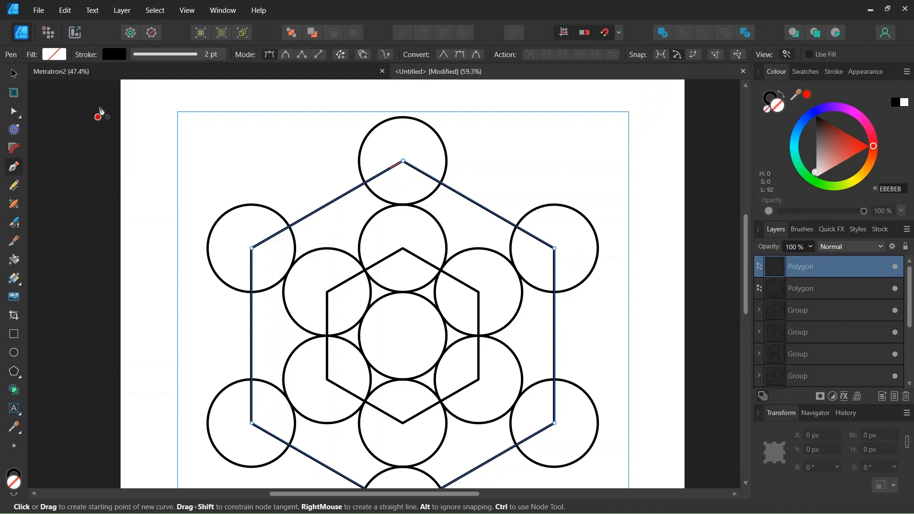
left_click(404, 161)
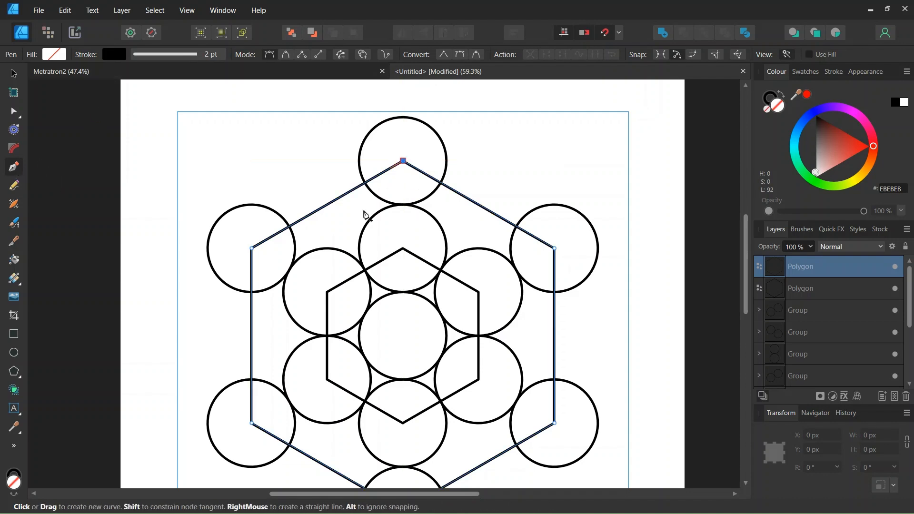
left_click(252, 423)
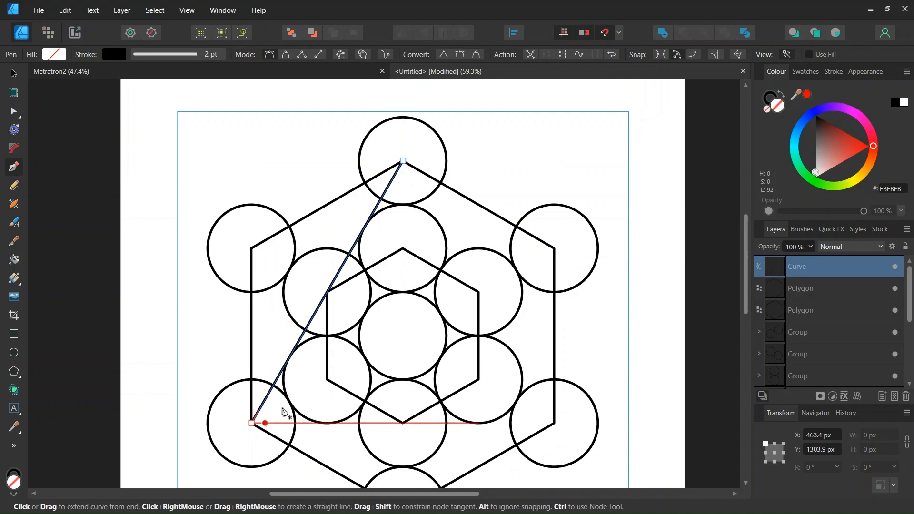
key("Escape")
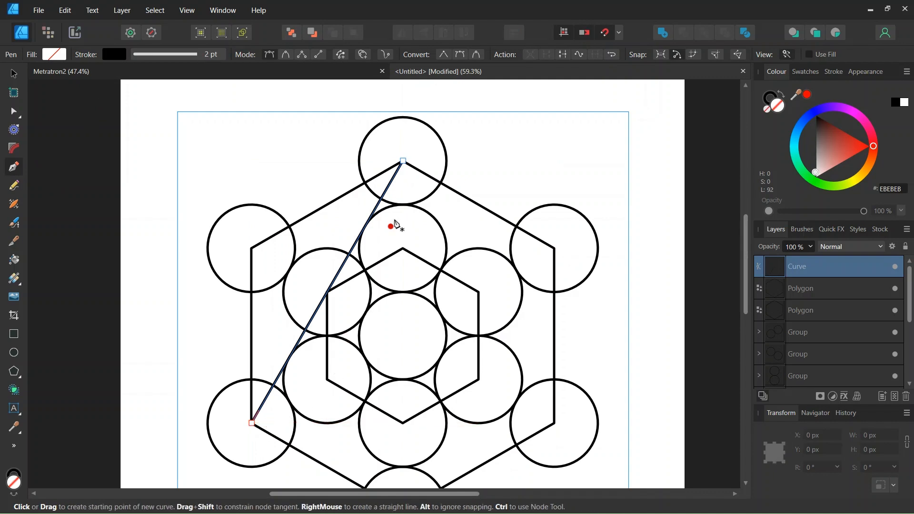
left_click(403, 161)
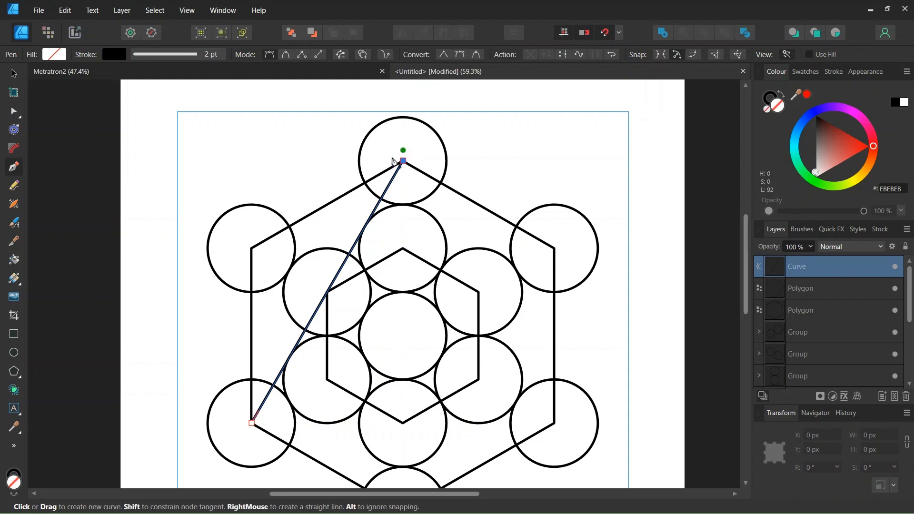
left_click(328, 379)
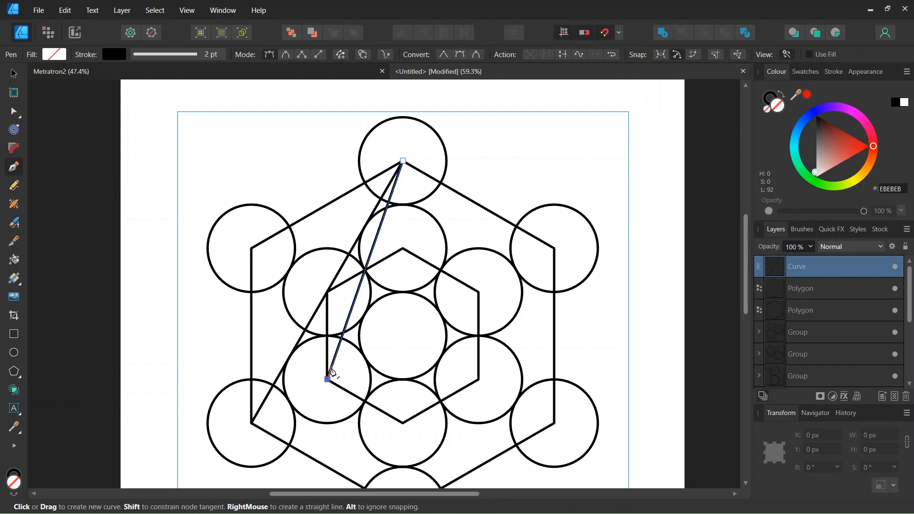
key("Escape")
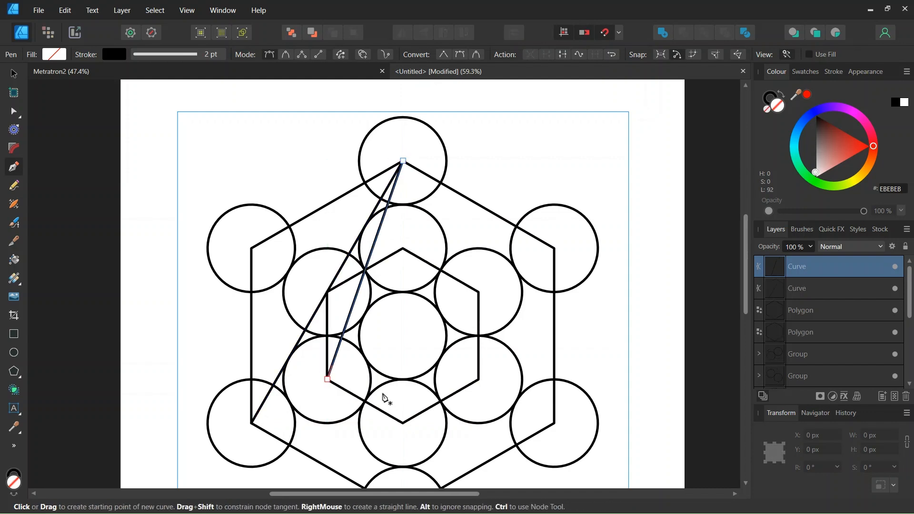
Step: Draw a vertical line from the topmost circle's centre to the bottommost circle's centre
scroll(404, 232, "down", 1)
scroll(404, 232, "down", 2)
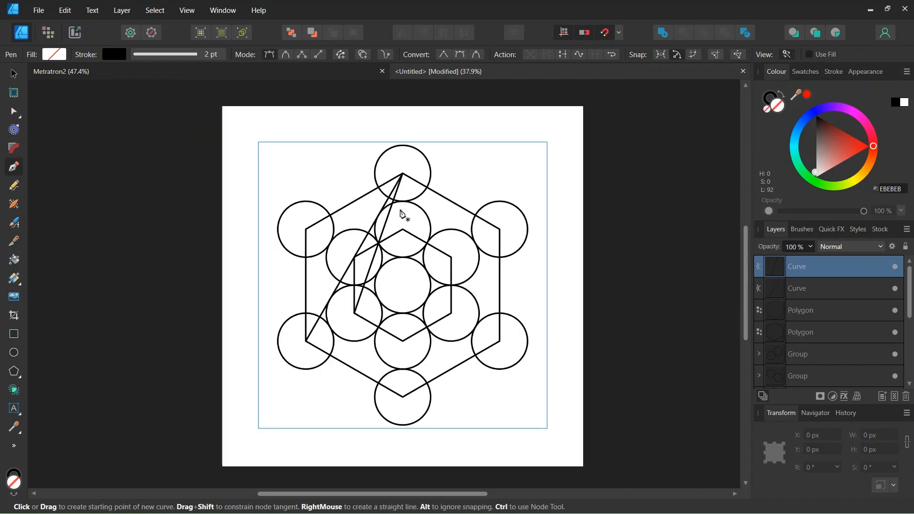
left_click(404, 174)
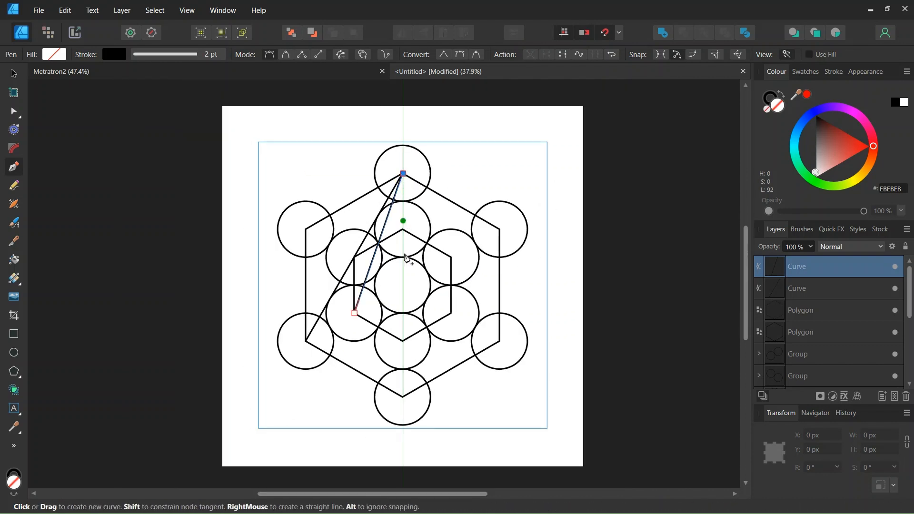
left_click(403, 397)
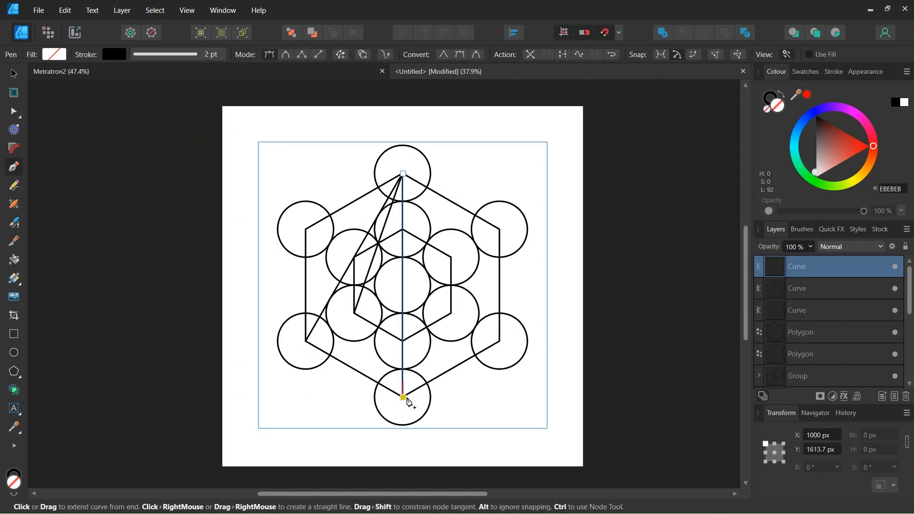
key("Escape")
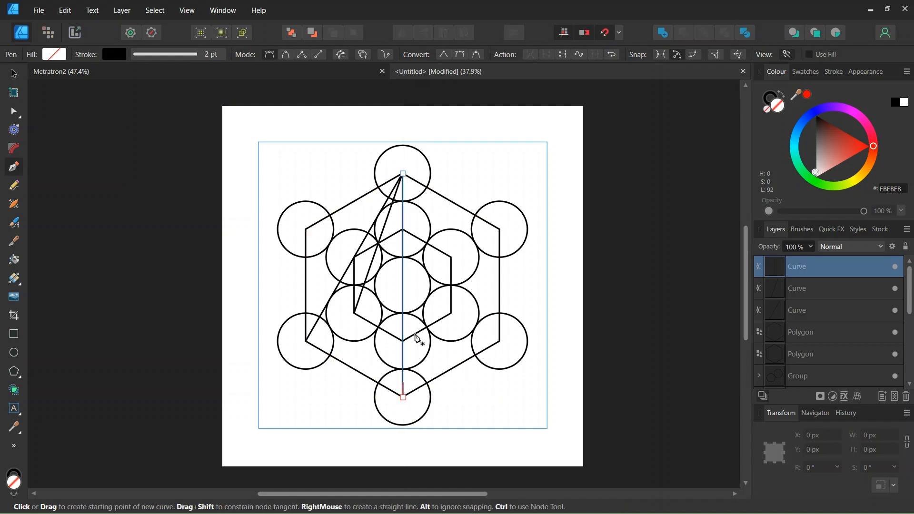
Step: Draw two separate lines from the topmost circle's centre to the centres of the lower-right inner and lower-right outer circles
left_click(404, 175)
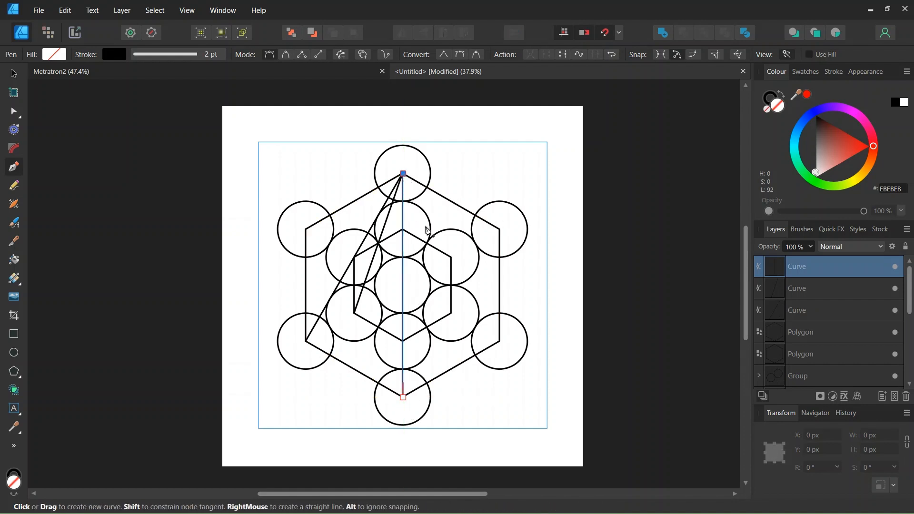
left_click(451, 314)
key("Escape")
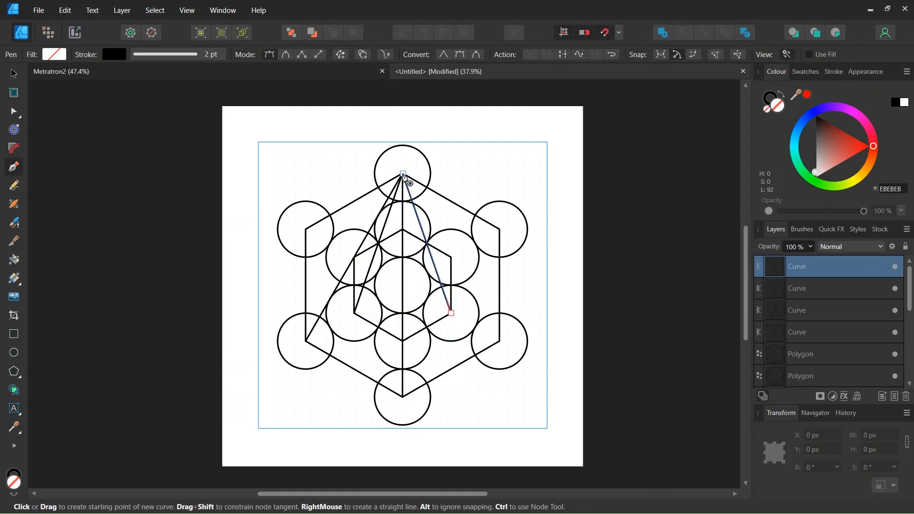
left_click(405, 175)
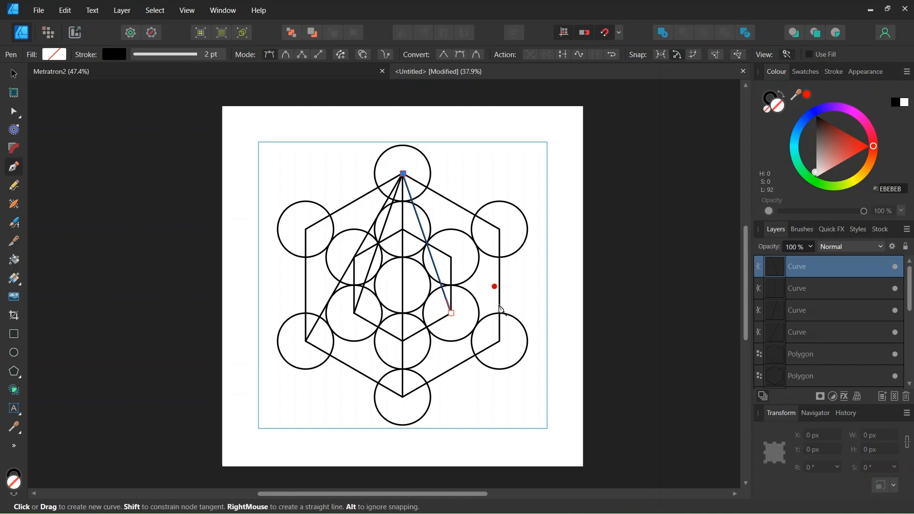
left_click(506, 347)
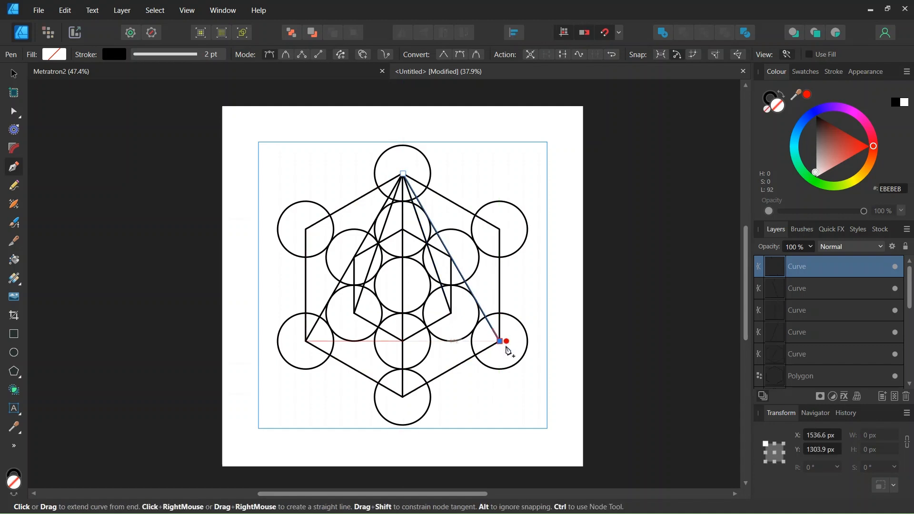
key("Escape")
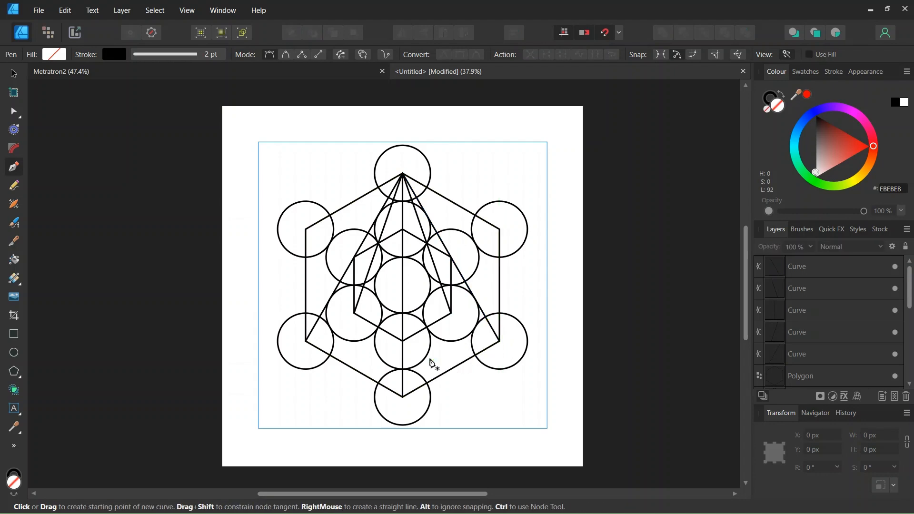
Step: Draw a line from the inner hexagon's top vertex to its lower-left vertex
scroll(394, 351, "up", 3)
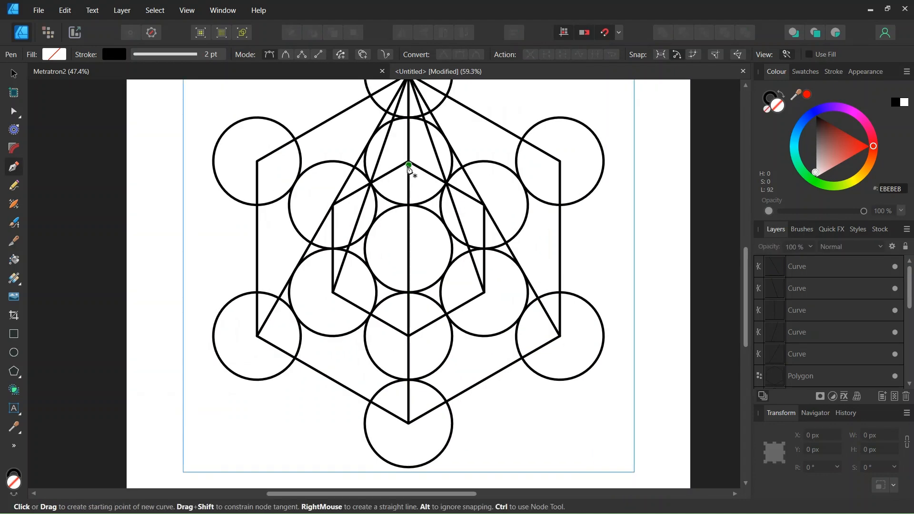
key("ctrl+a")
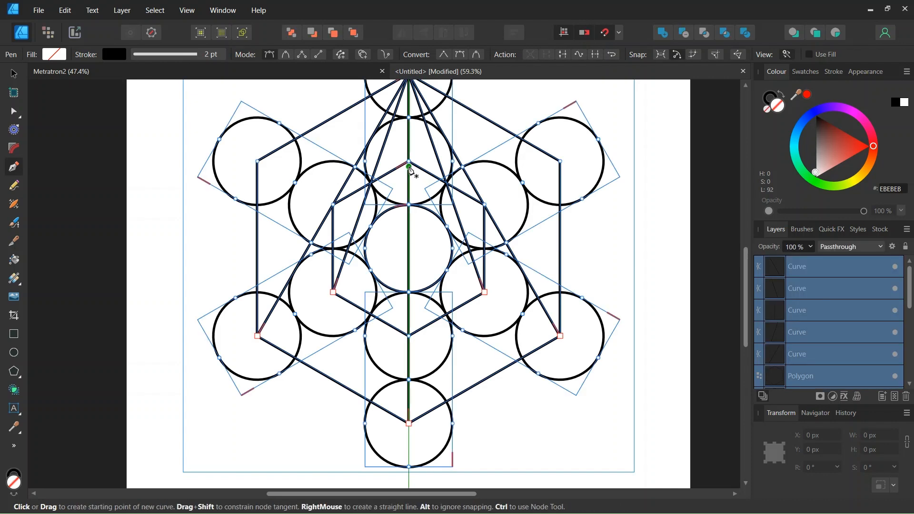
left_click(409, 163)
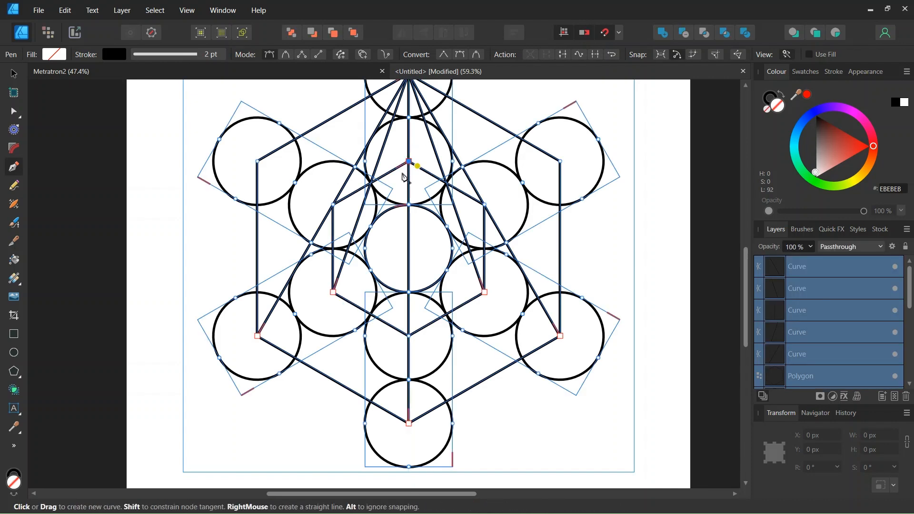
left_click(334, 293)
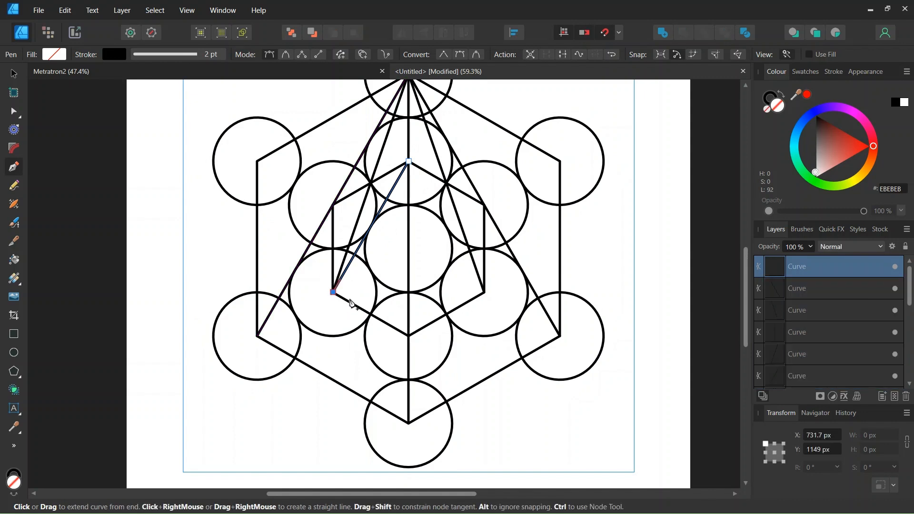
key("Escape")
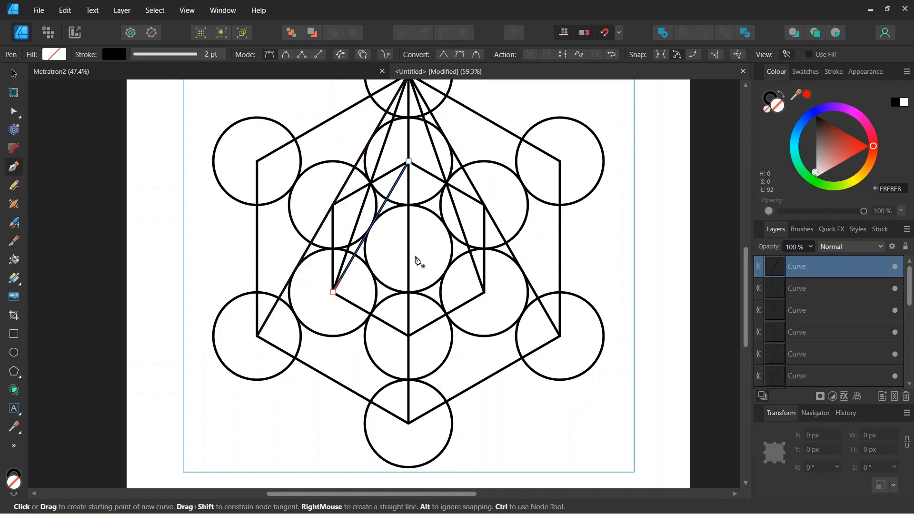
Step: Draw a line from the inner hexagon's top vertex to its lower-right vertex
left_click(409, 162)
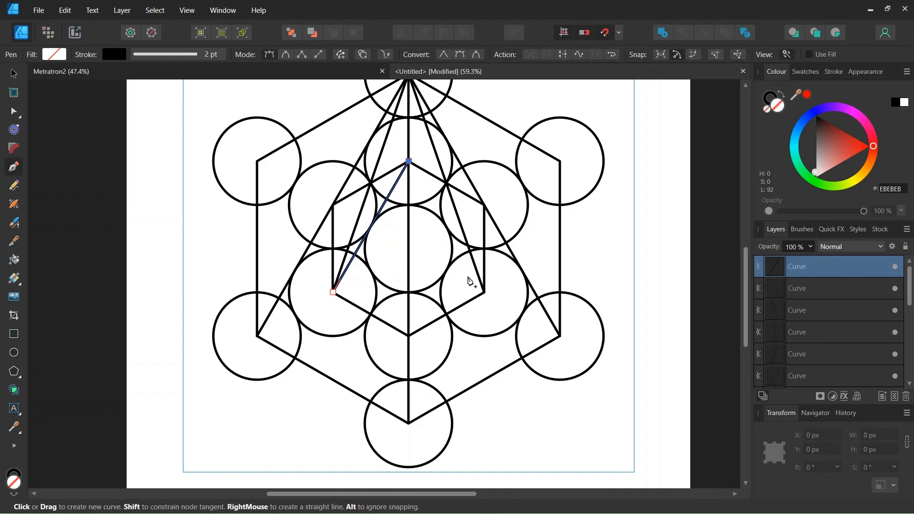
left_click(485, 293)
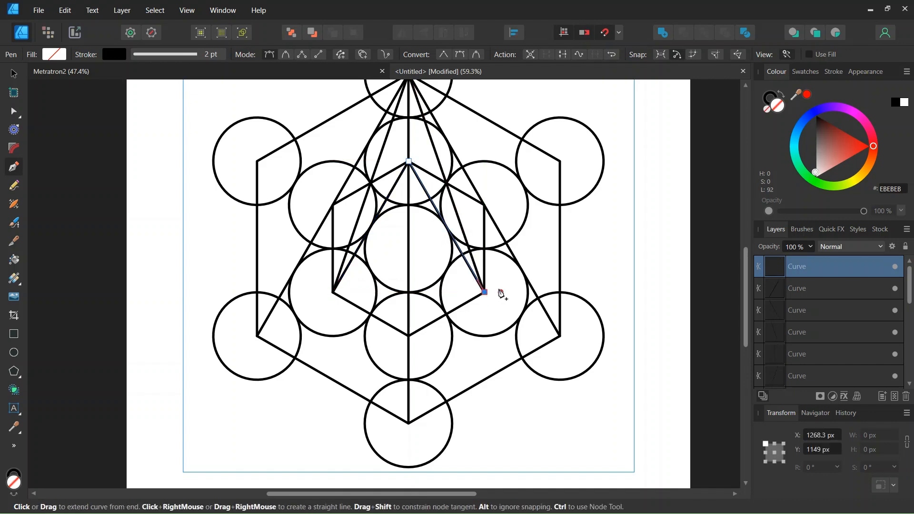
key("Escape")
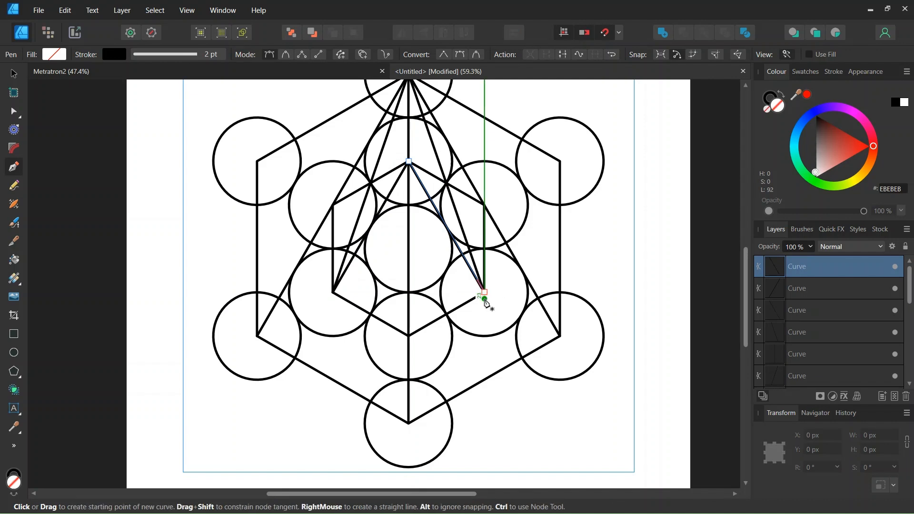
Step: Select all seven line curves above the two polygons with the Move tool and group them
left_click(14, 74)
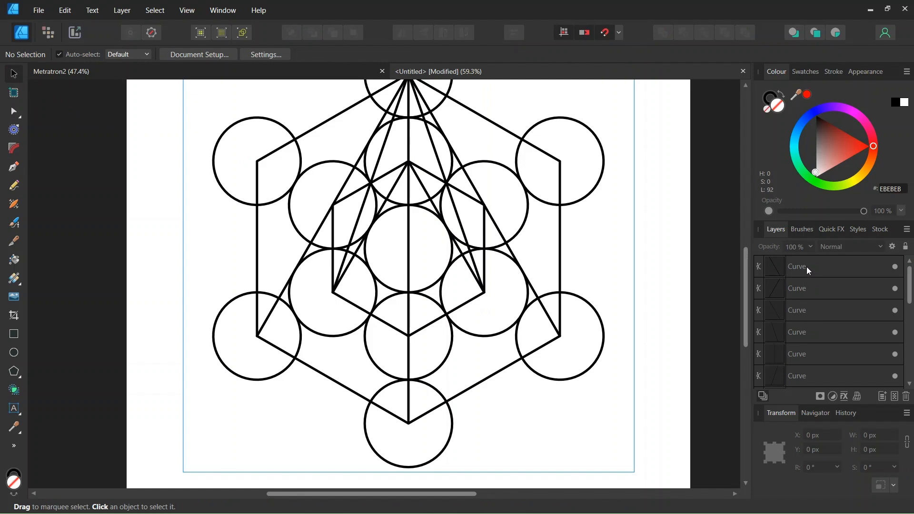
left_click(819, 276)
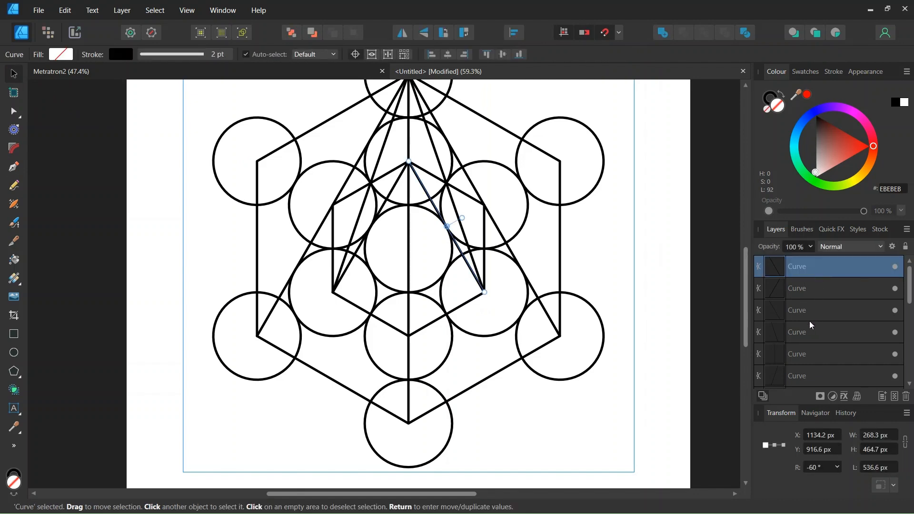
scroll(810, 324, "down", 5)
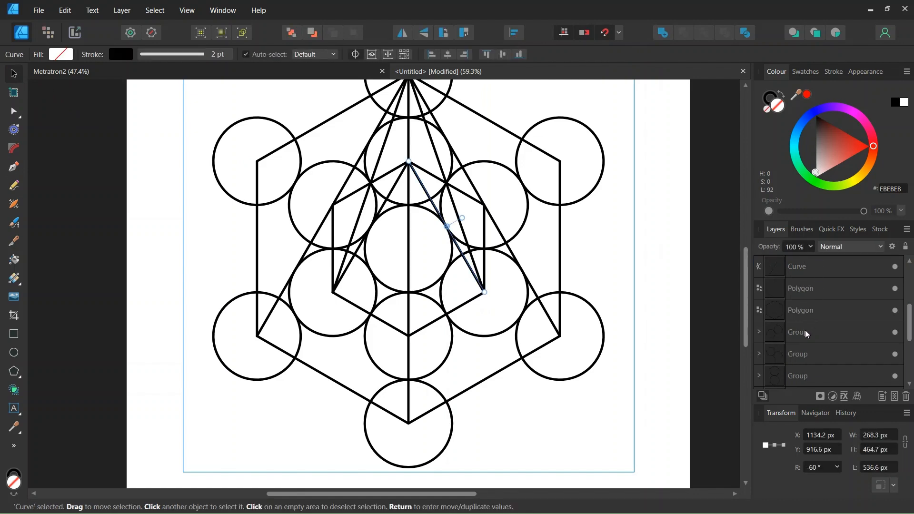
left_click(803, 269, "shift")
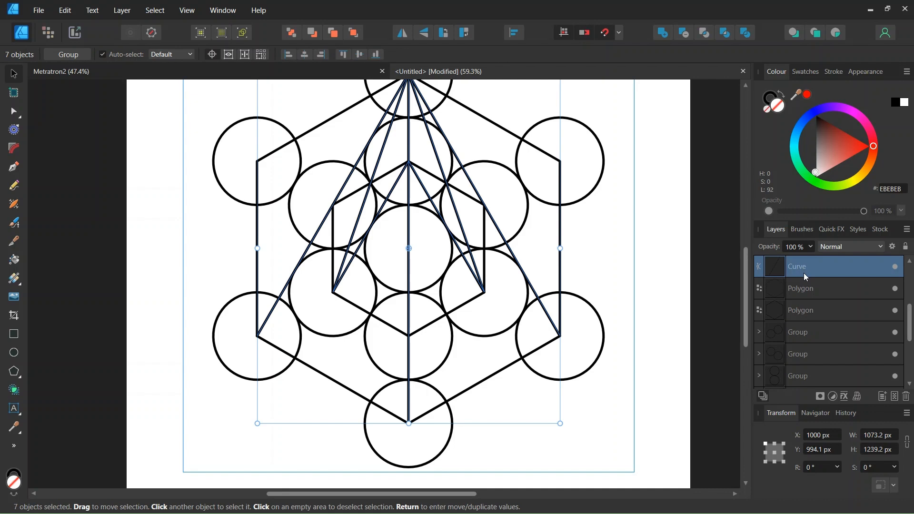
key("ctrl+g")
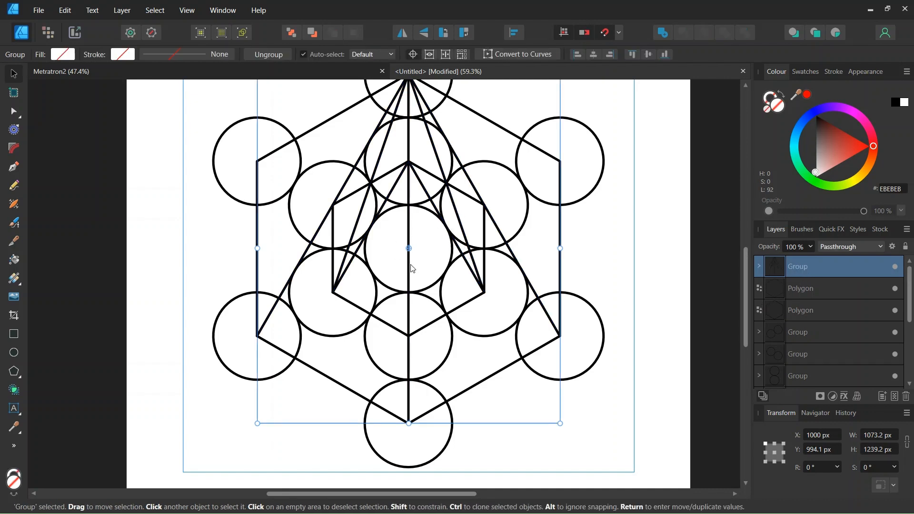
Step: Duplicate the line group with Move / Duplicate, reusing the previous settings of 60° rotation and 5 copies, then deselect it
key("Return")
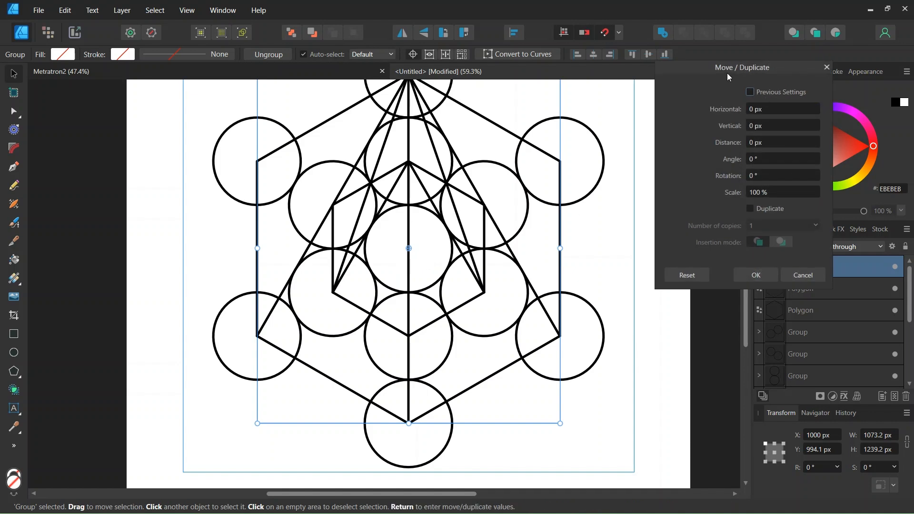
left_click_drag(726, 64, 716, 61)
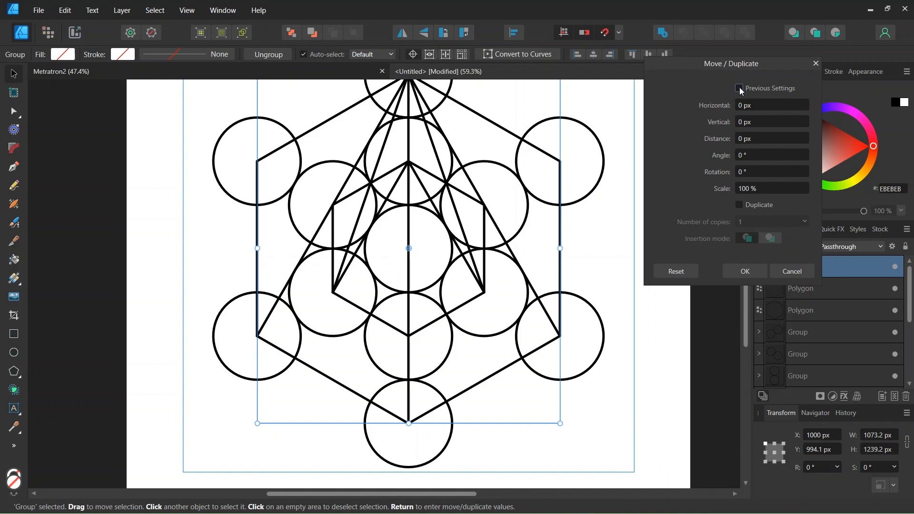
left_click(739, 88)
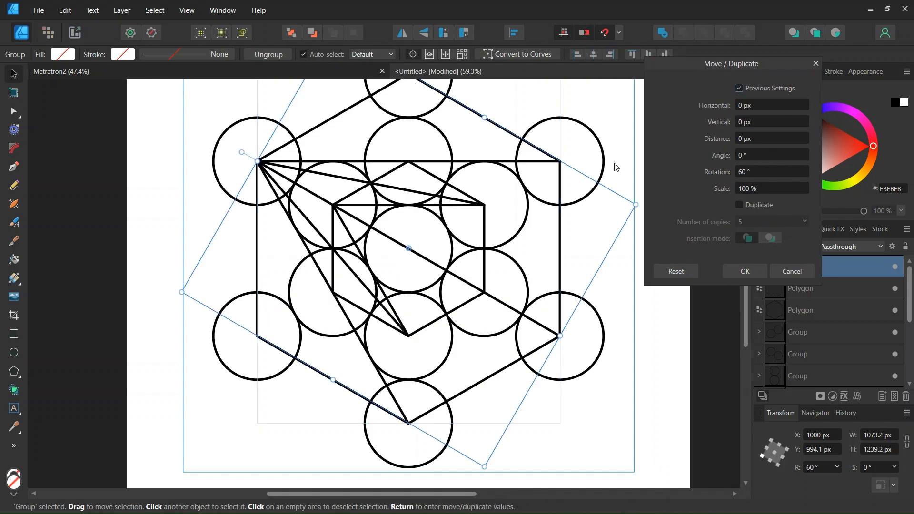
left_click(739, 205)
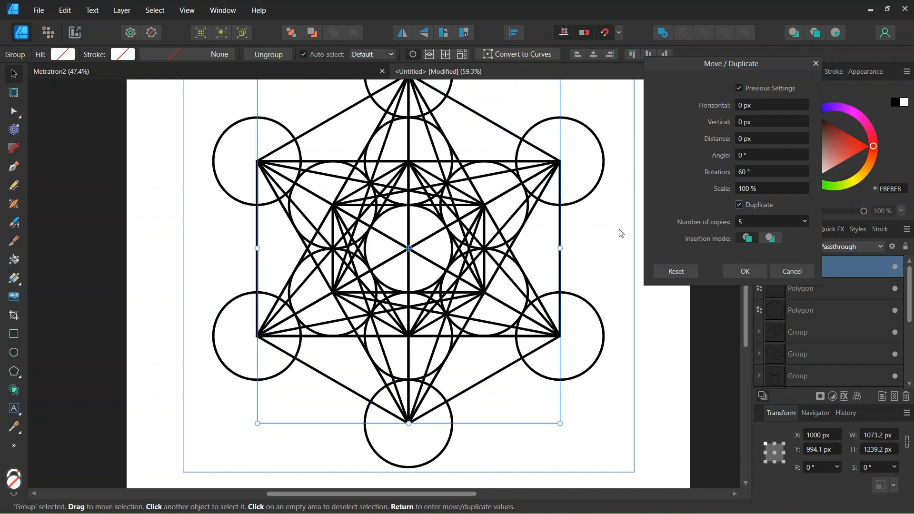
scroll(506, 223, "down", 2)
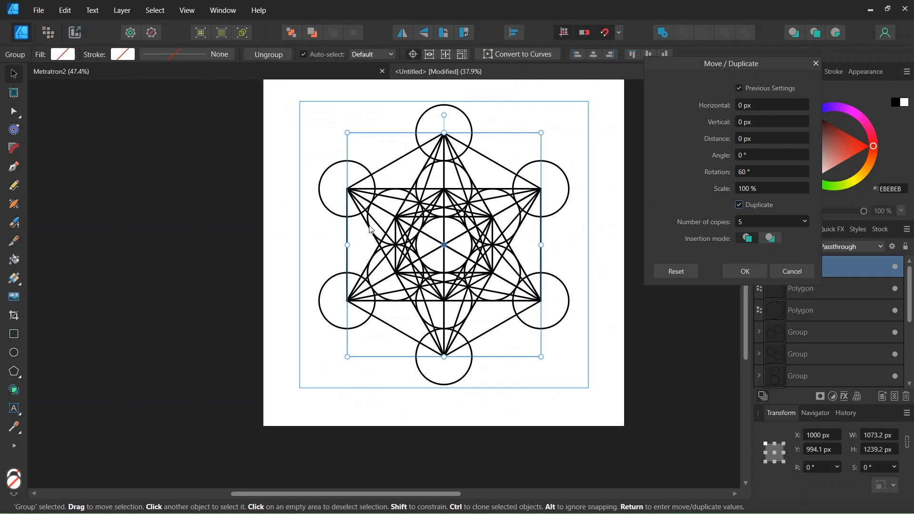
scroll(458, 309, "up", 2)
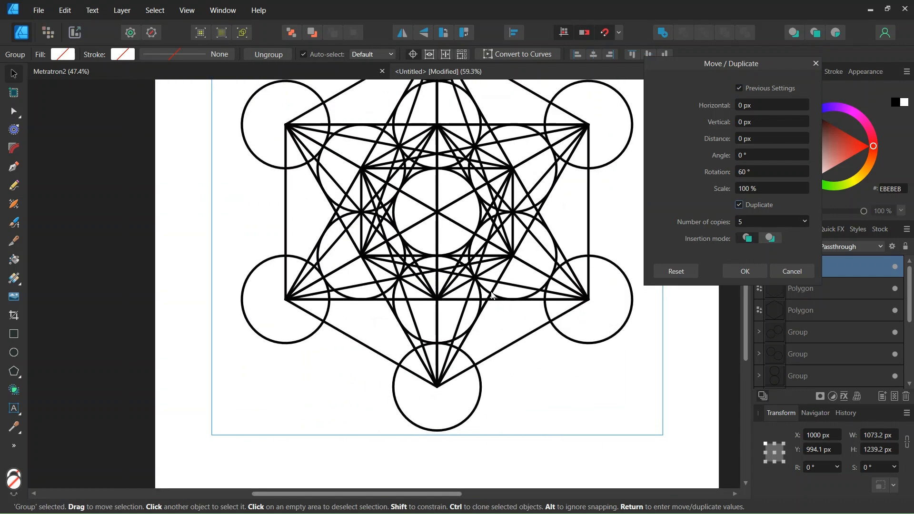
left_click(745, 271)
scroll(669, 272, "down", 2)
scroll(680, 257, "up", 1)
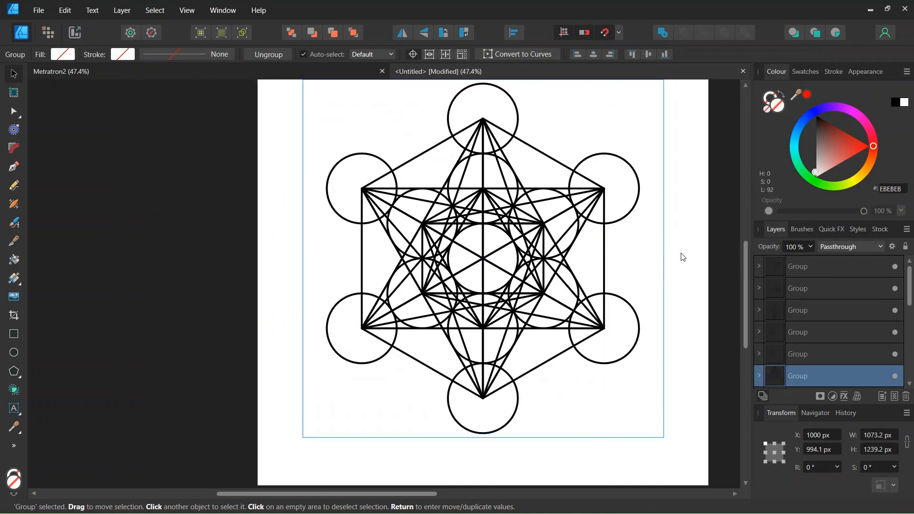
left_click_drag(377, 494, 415, 495)
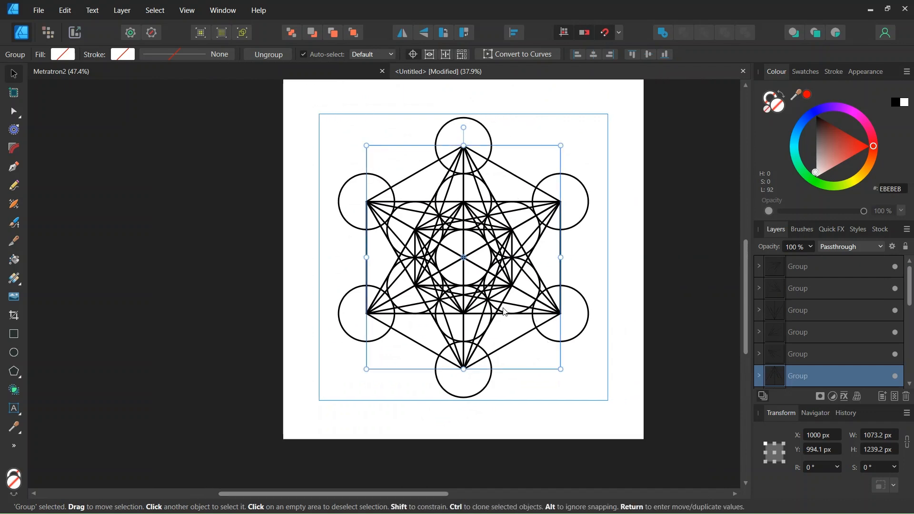
left_click(588, 260)
scroll(519, 271, "up", 1)
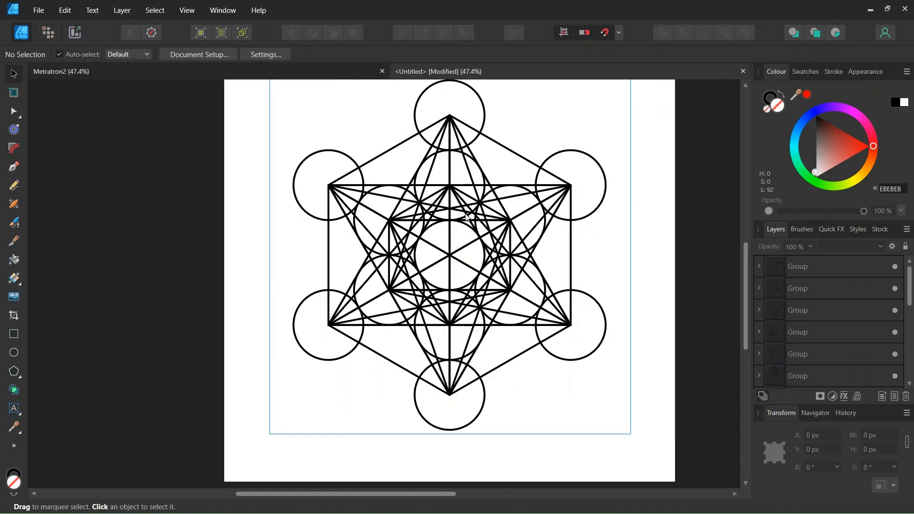
scroll(465, 226, "down", 2)
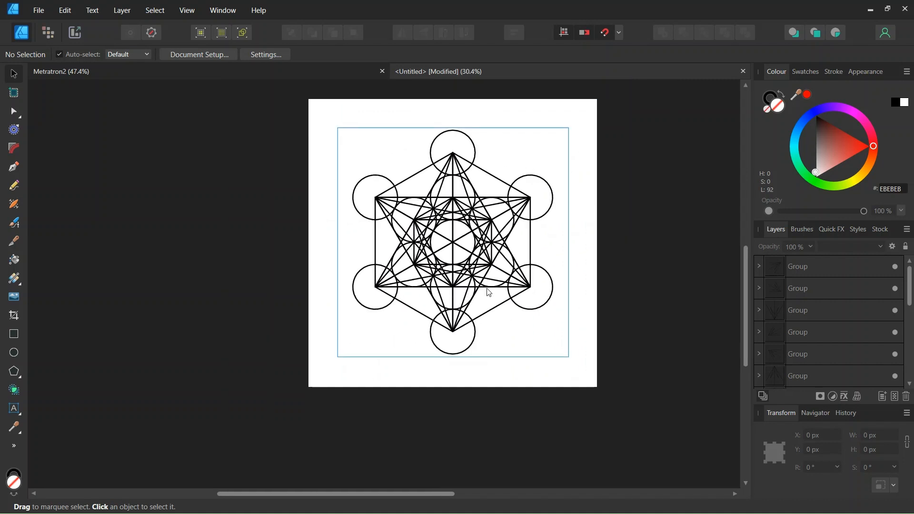
scroll(478, 225, "up", 1)
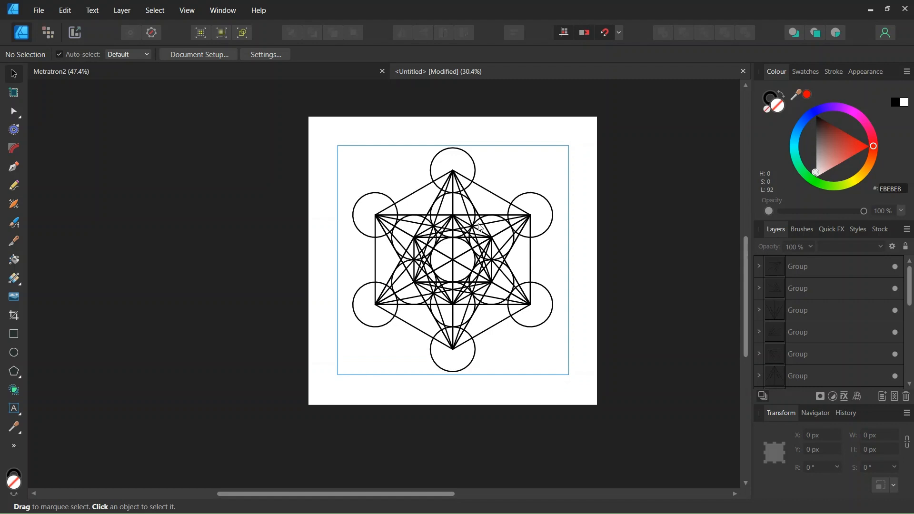